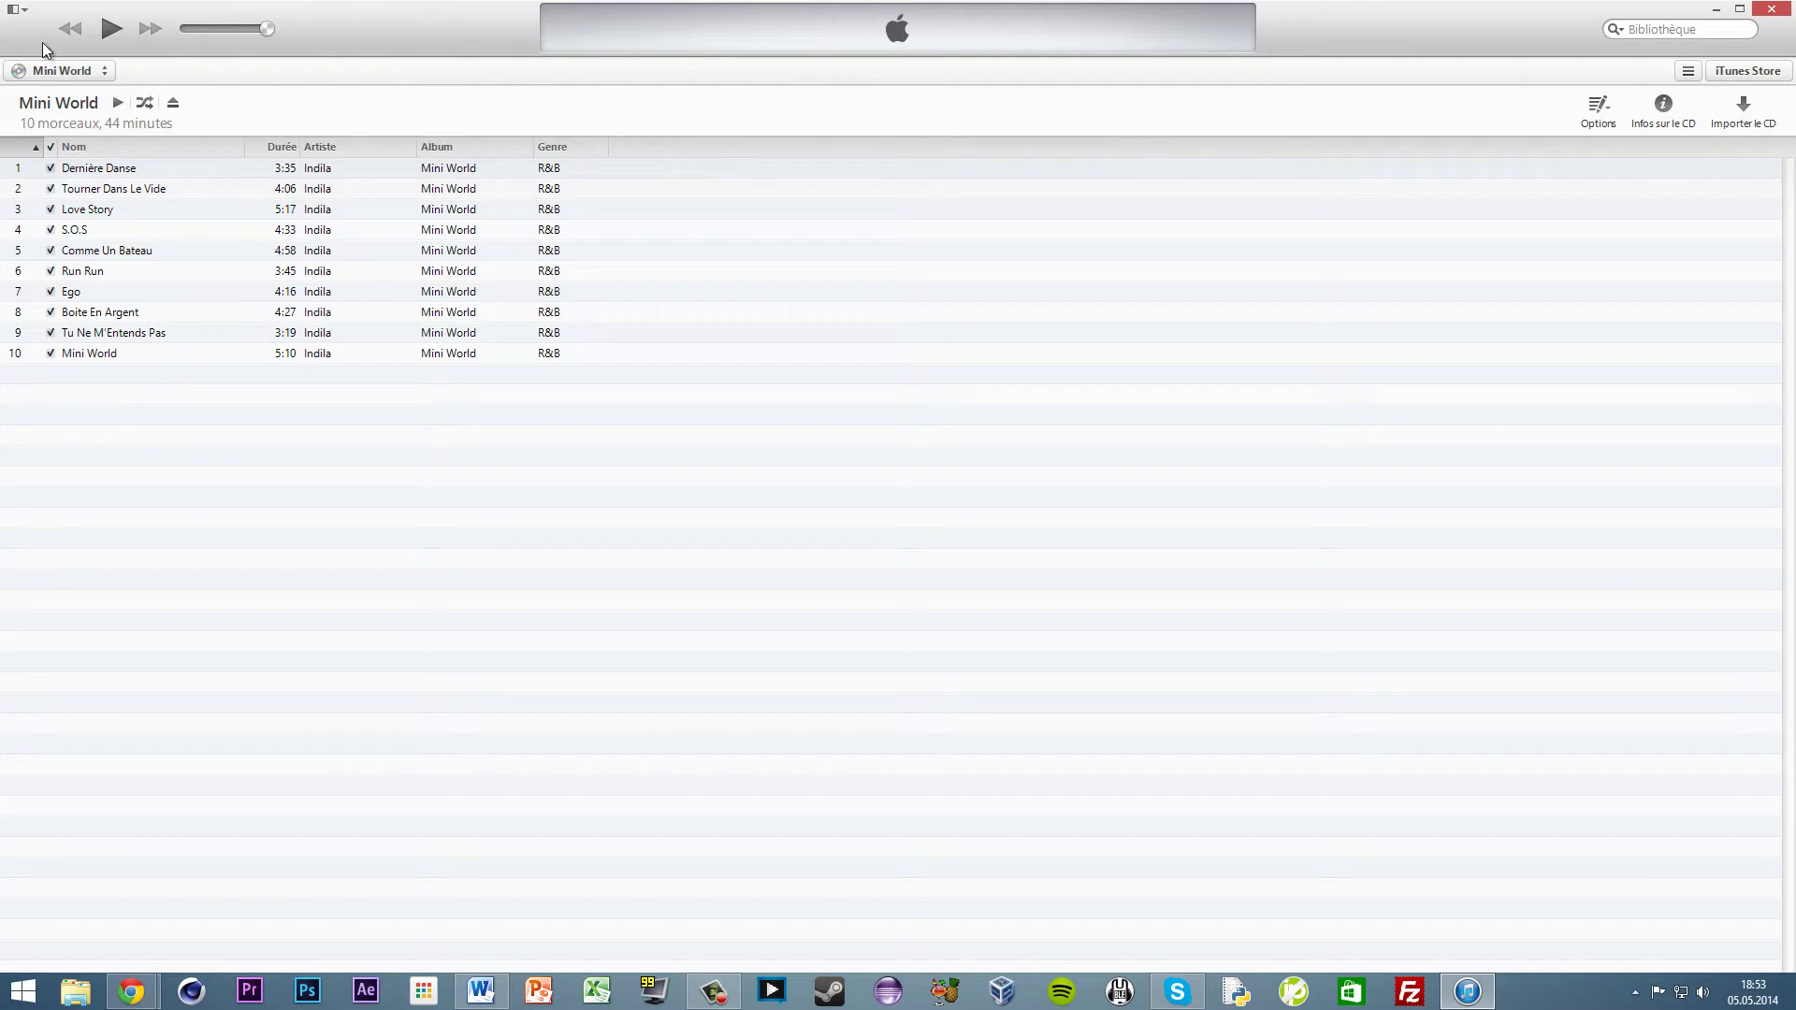
# - Start importing the Mini World CD and choose Encodeur MP3 as the import encoder
pyautogui.click(56, 72)
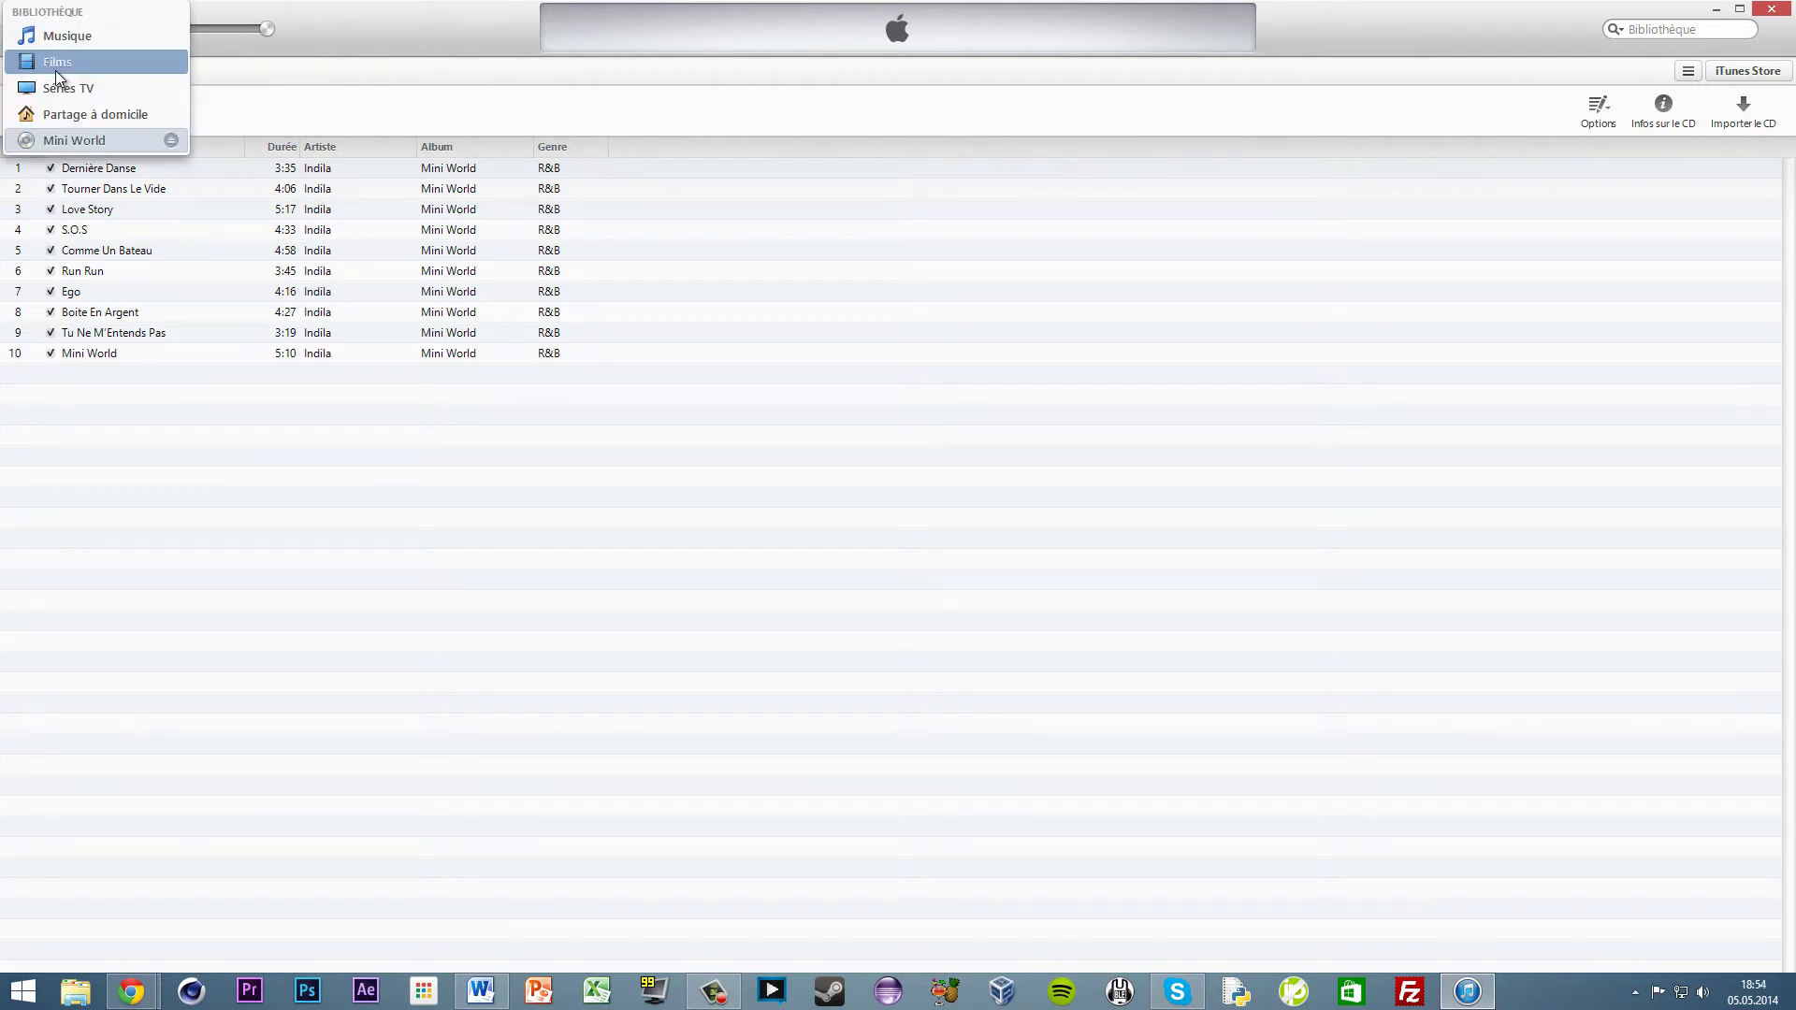
pyautogui.click(75, 141)
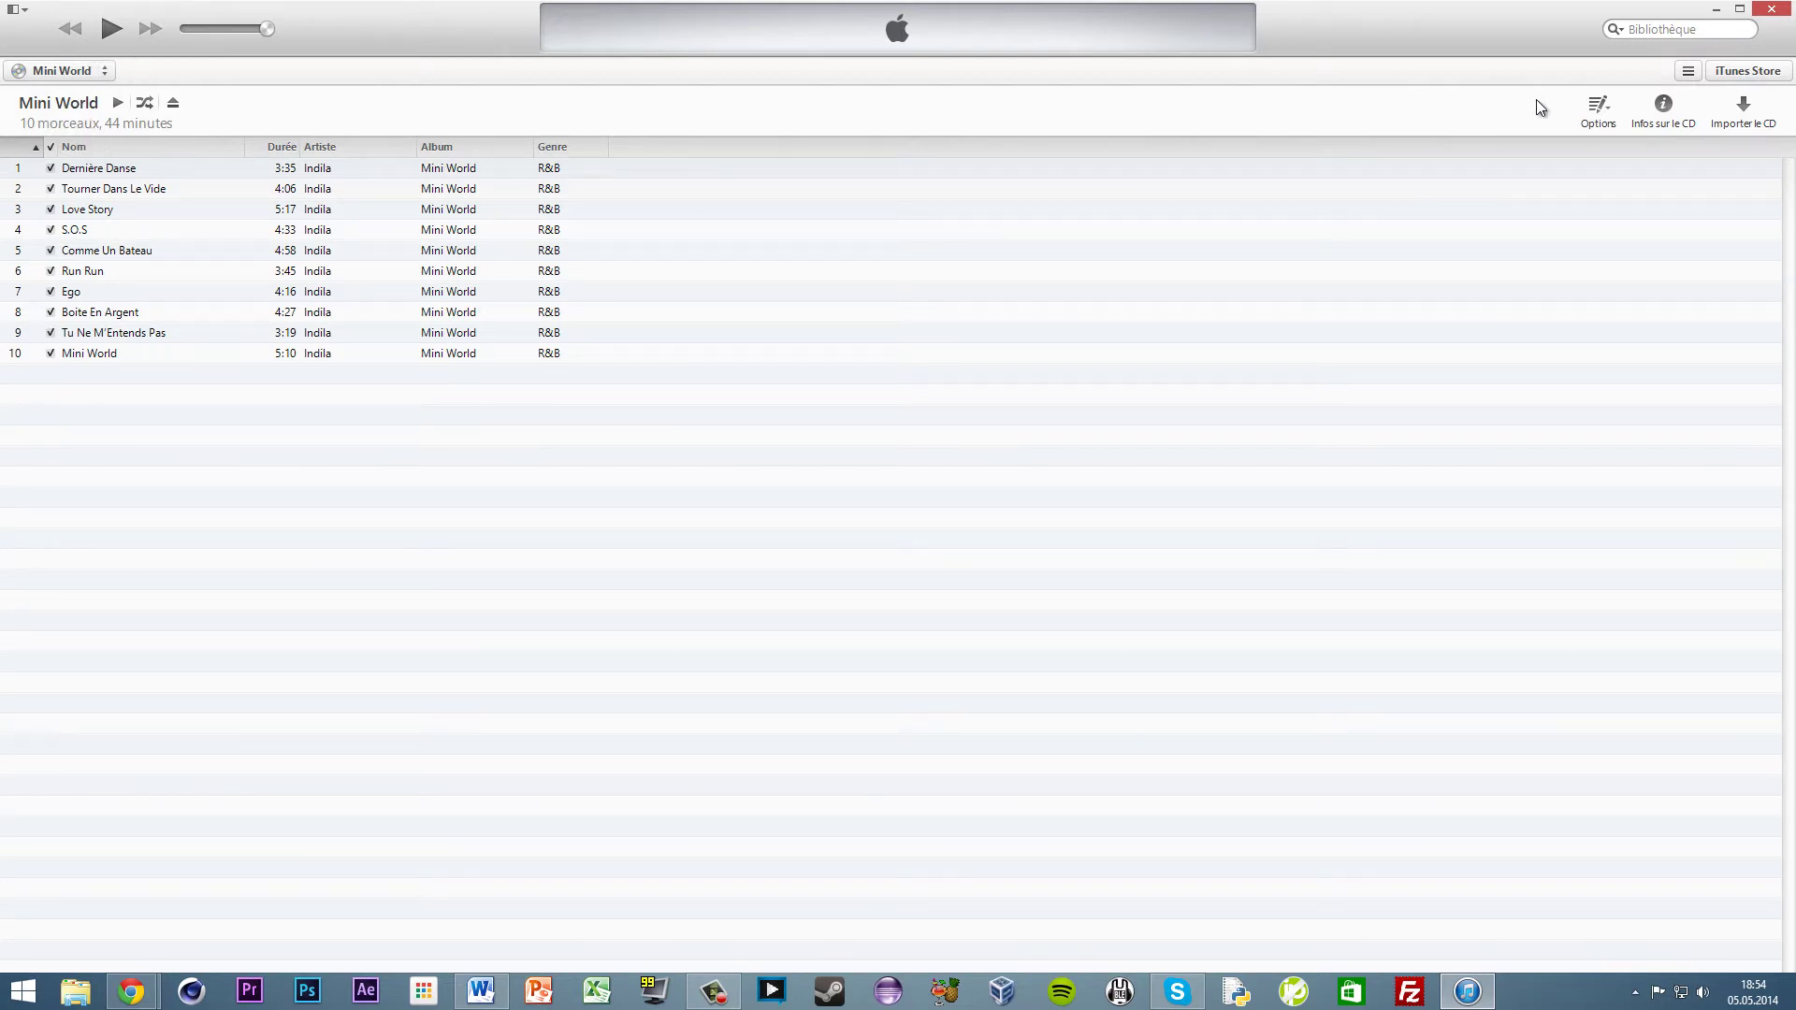
pyautogui.click(1744, 107)
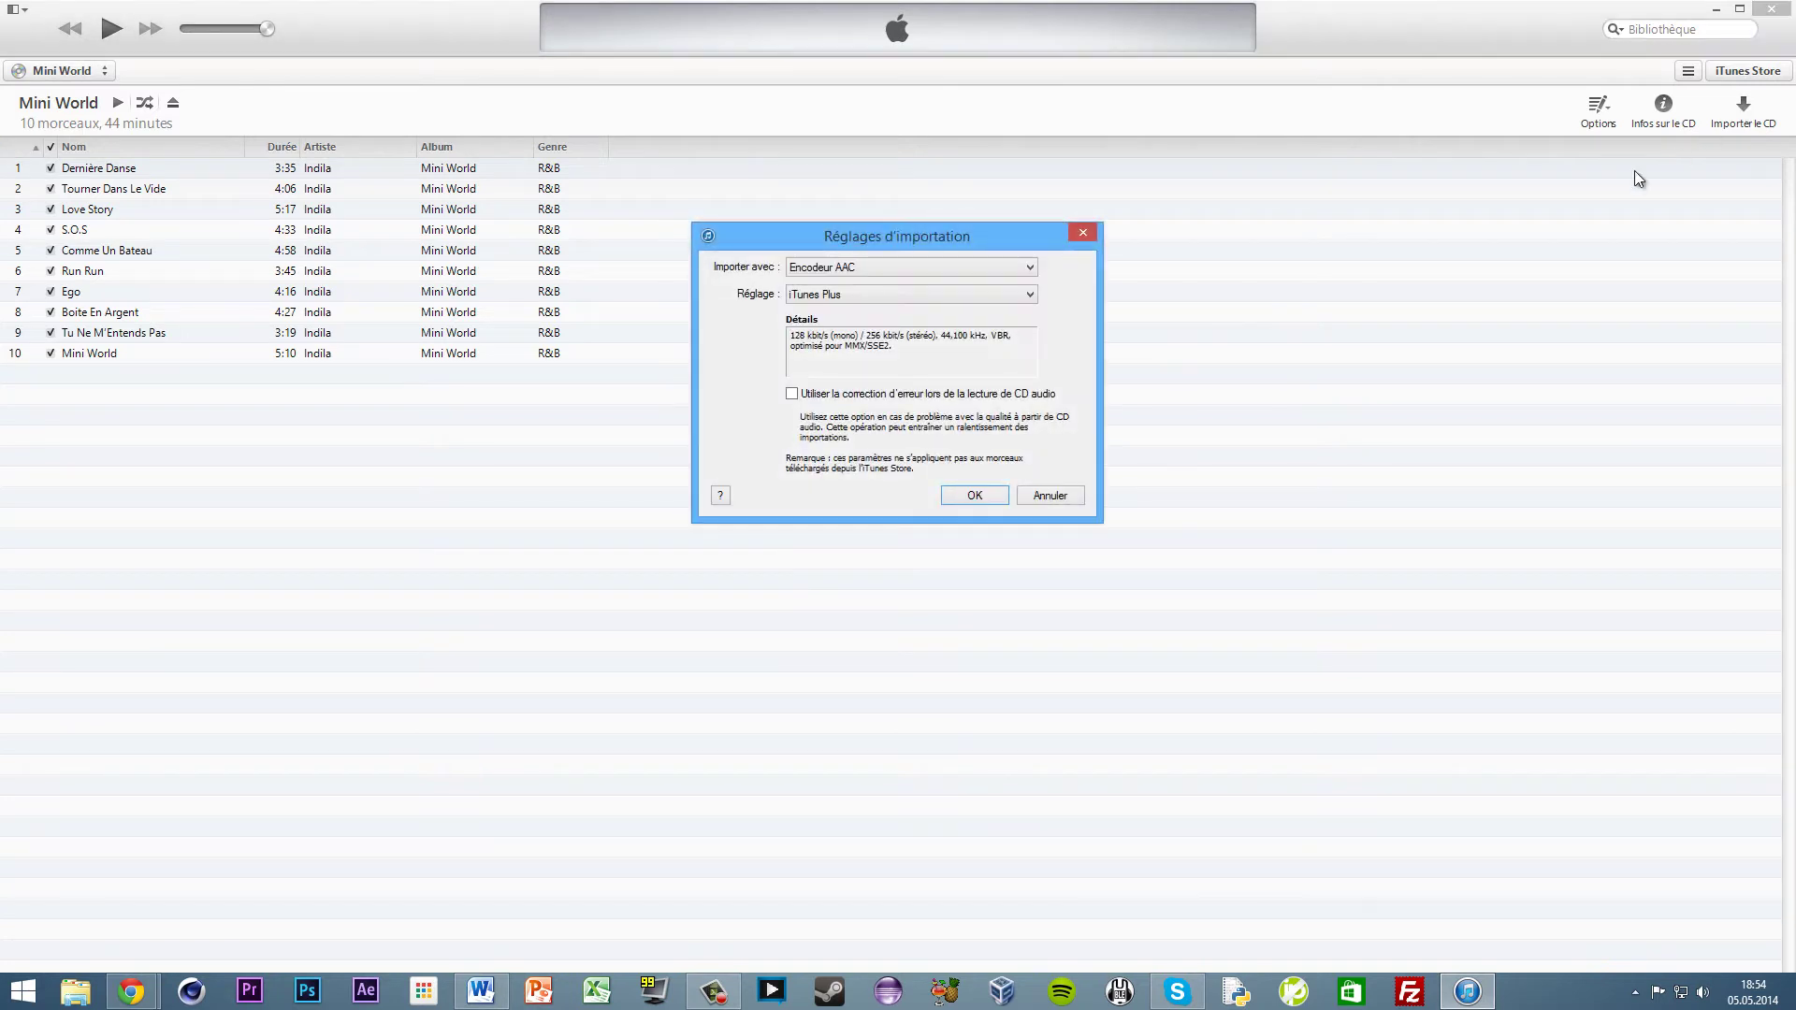
pyautogui.click(947, 273)
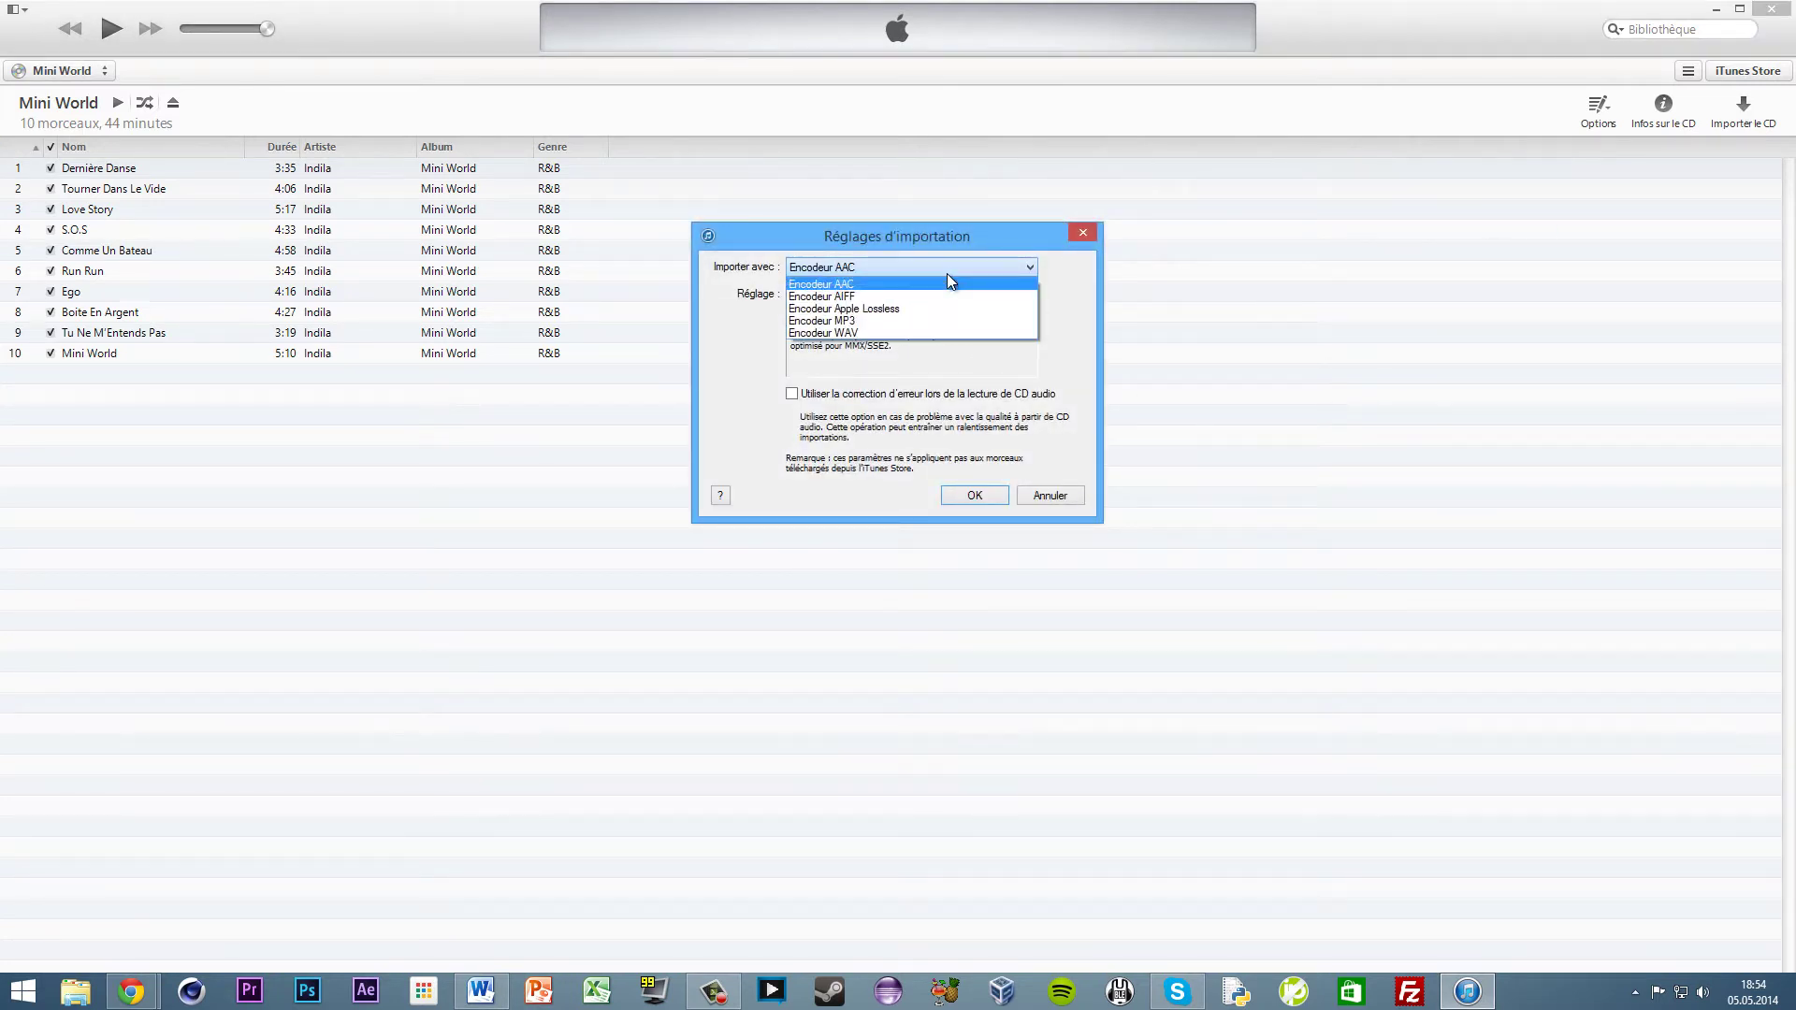
pyautogui.click(945, 321)
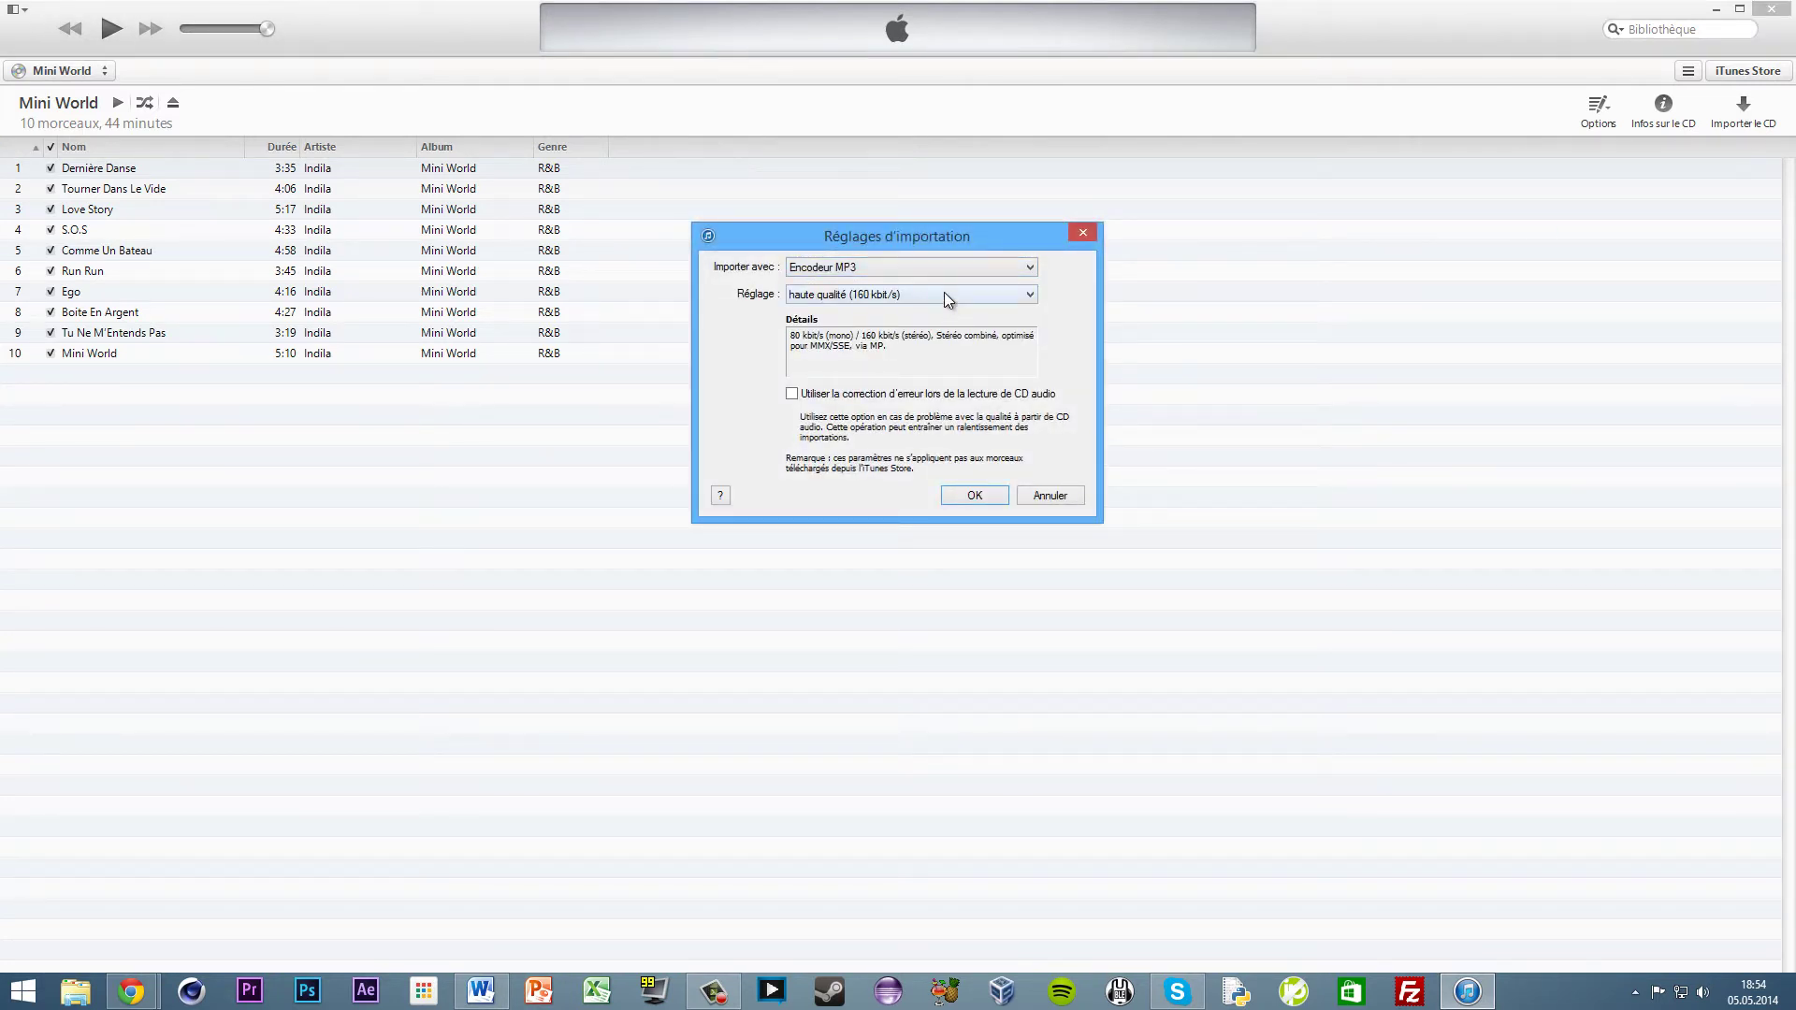
pyautogui.click(945, 295)
pyautogui.click(945, 294)
pyautogui.click(941, 269)
pyautogui.click(941, 267)
# - Use a custom MP3 setting with a 320 kbit/s stereo bit rate and launch the CD import
pyautogui.click(947, 292)
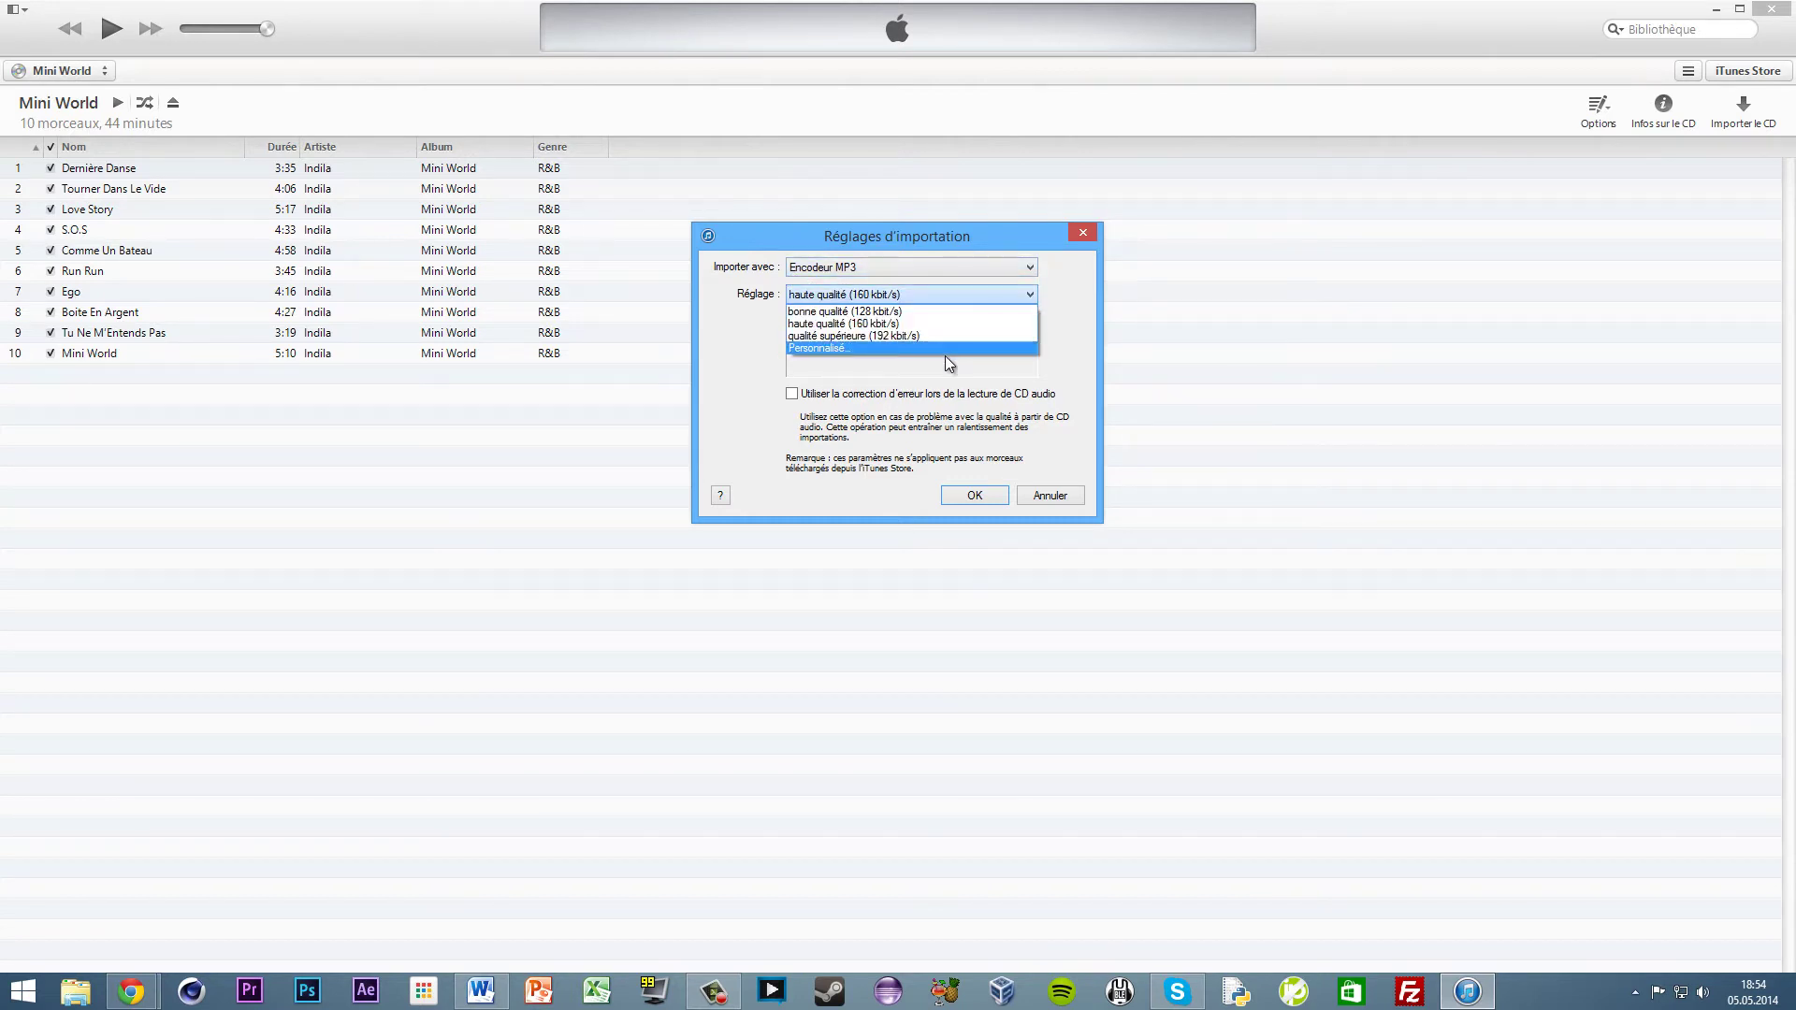
pyautogui.click(945, 352)
pyautogui.click(909, 269)
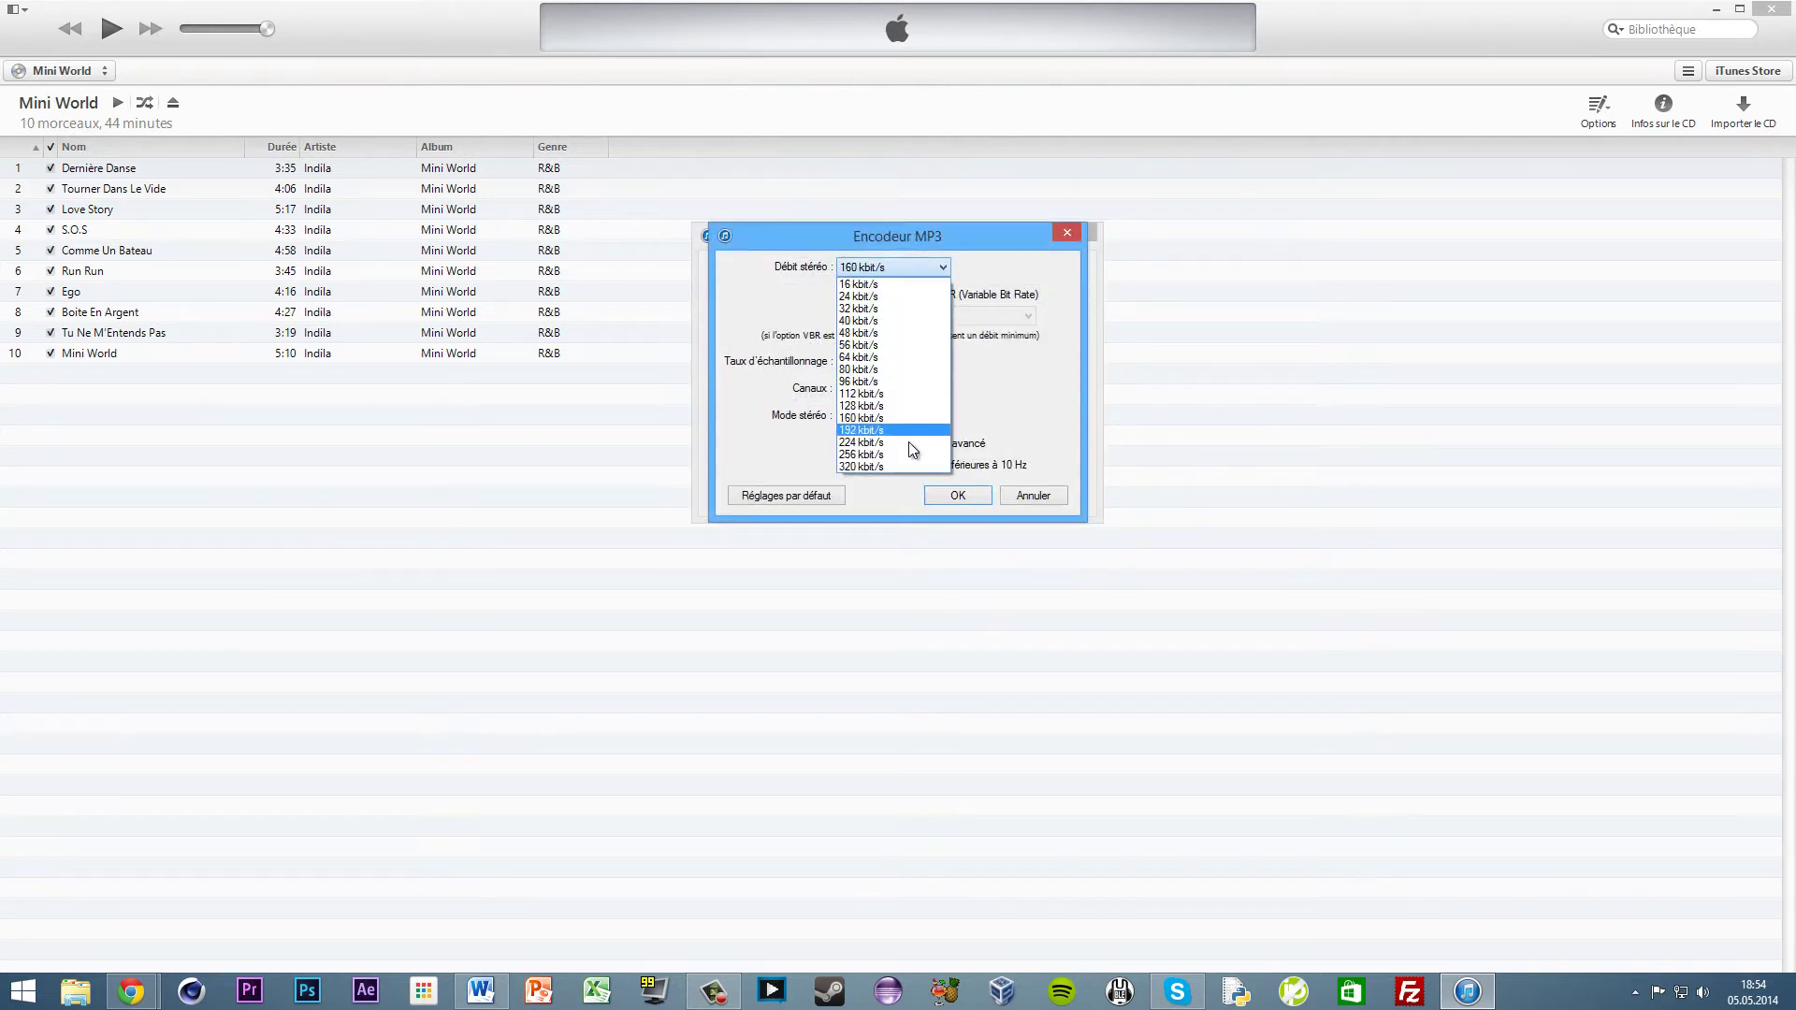
pyautogui.click(903, 466)
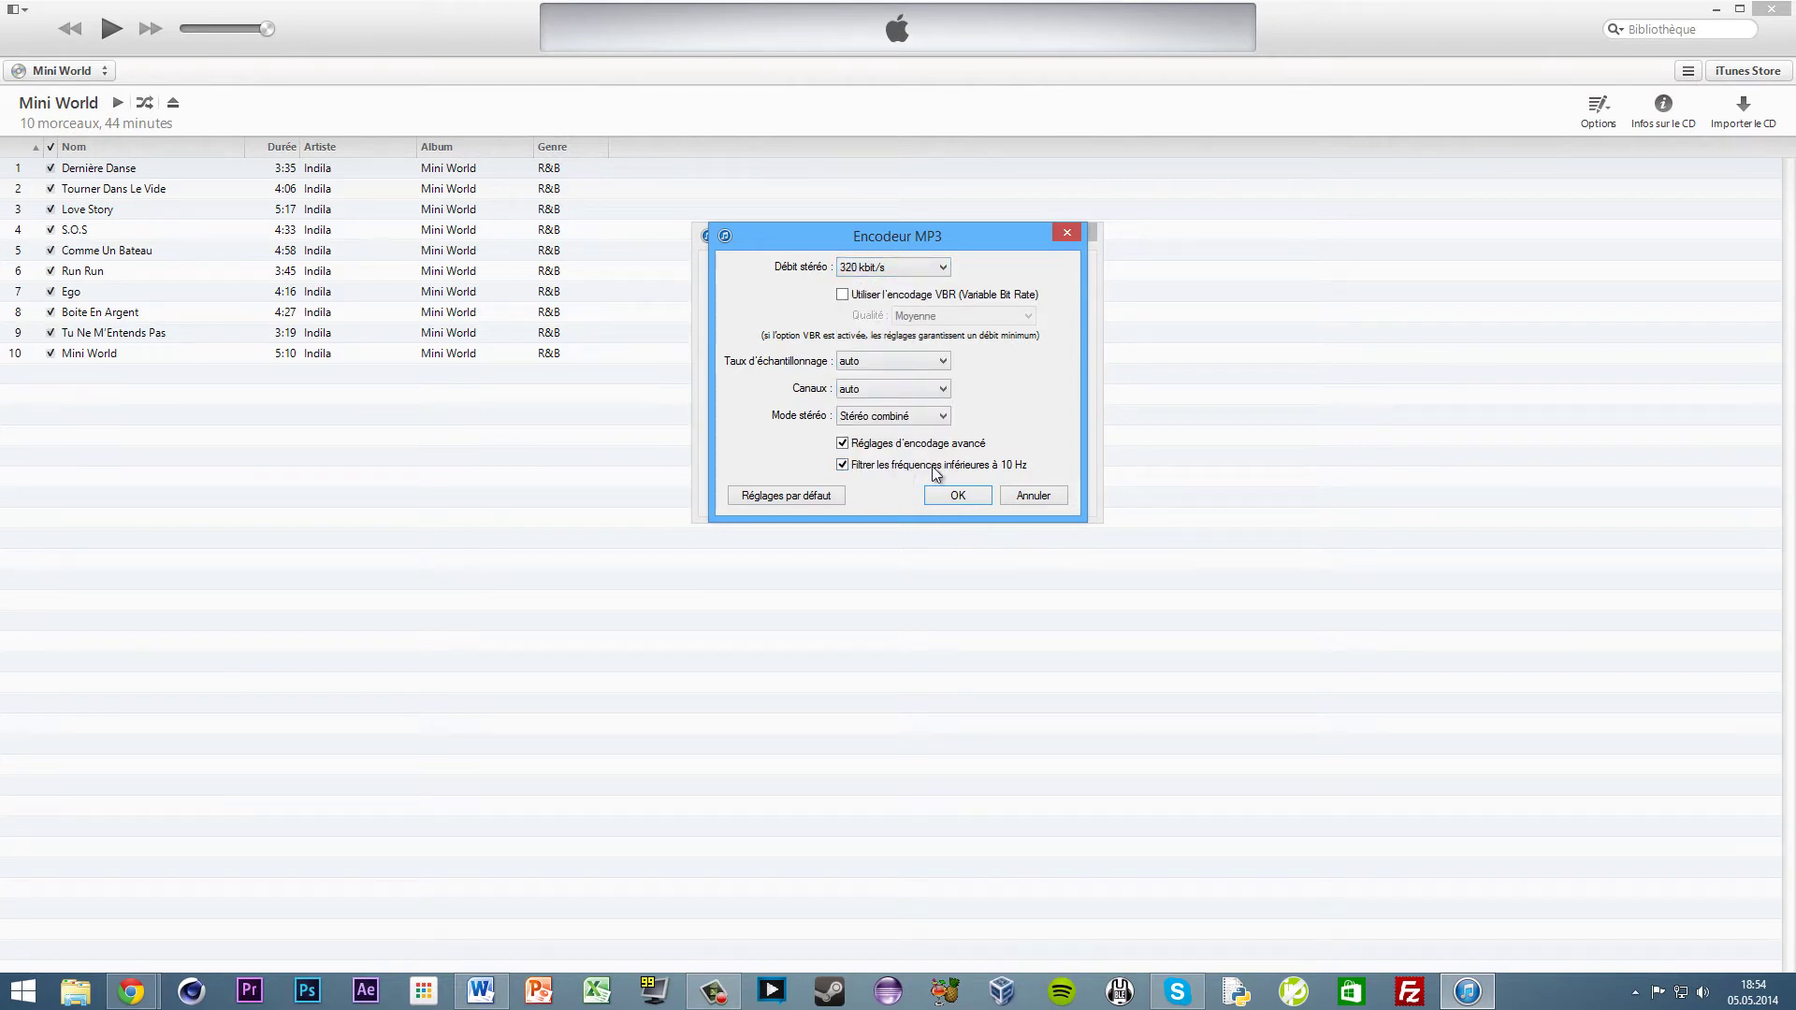
pyautogui.click(960, 496)
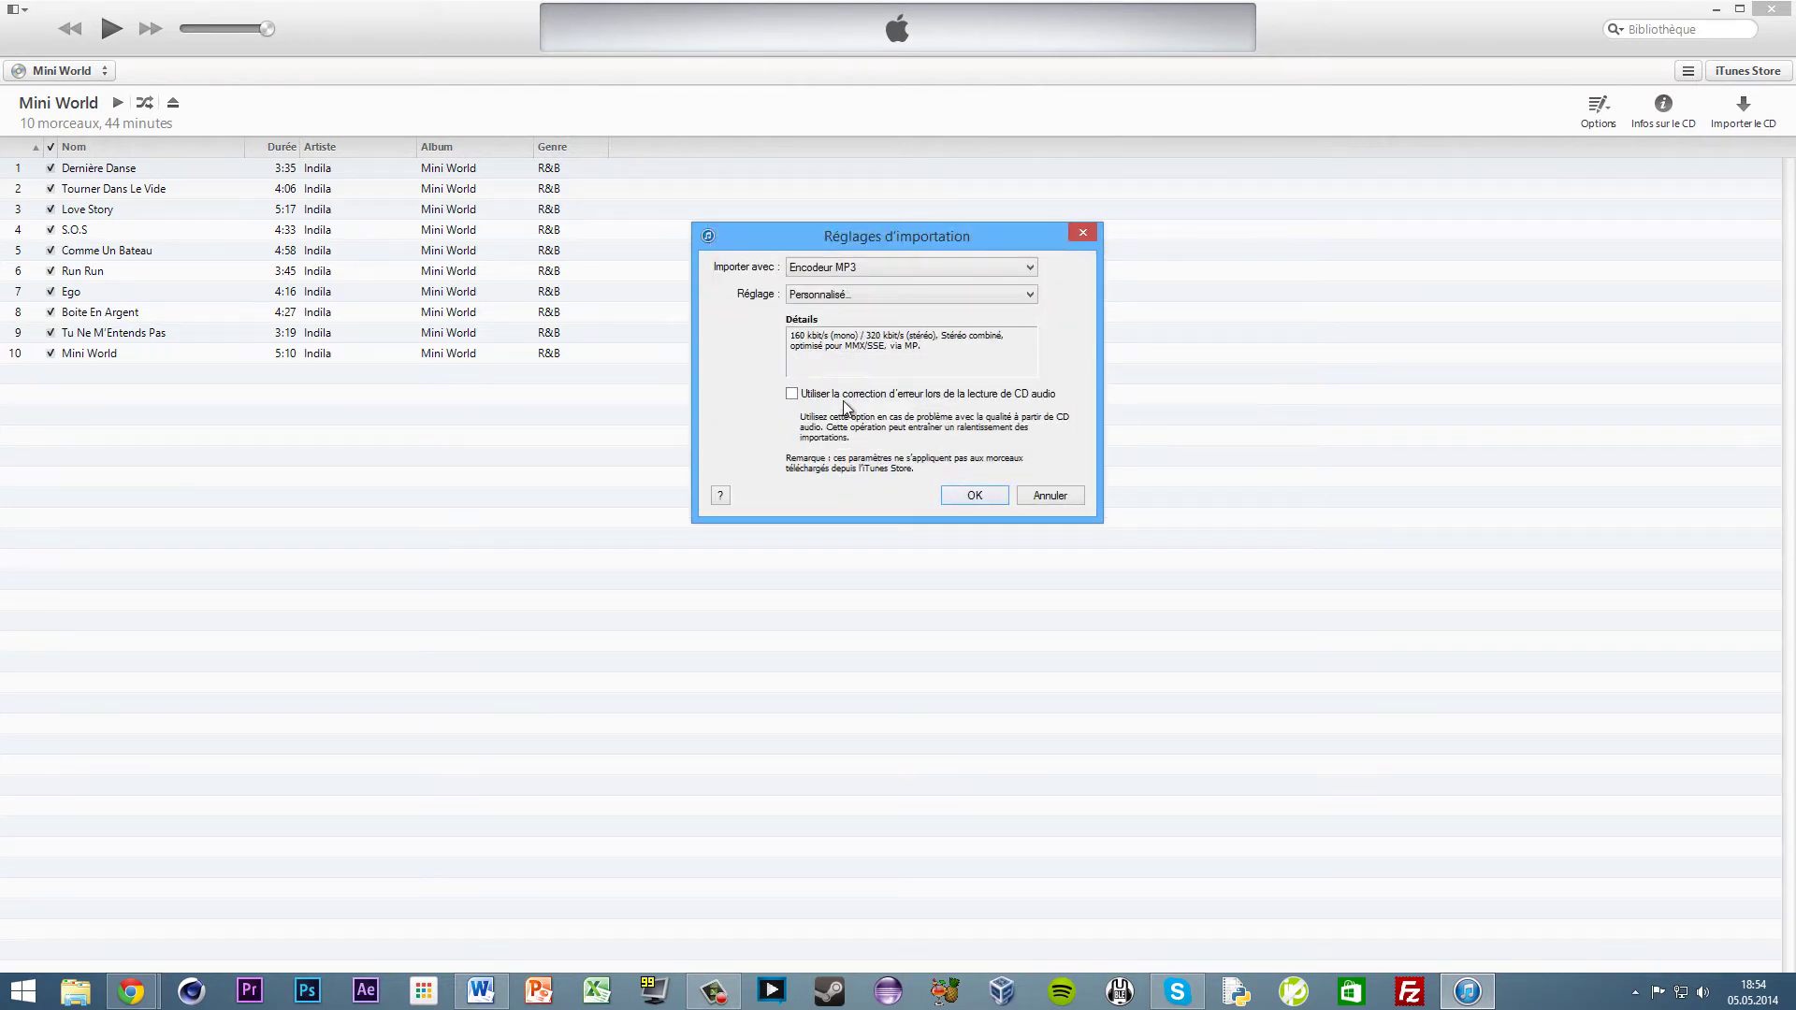
pyautogui.click(990, 496)
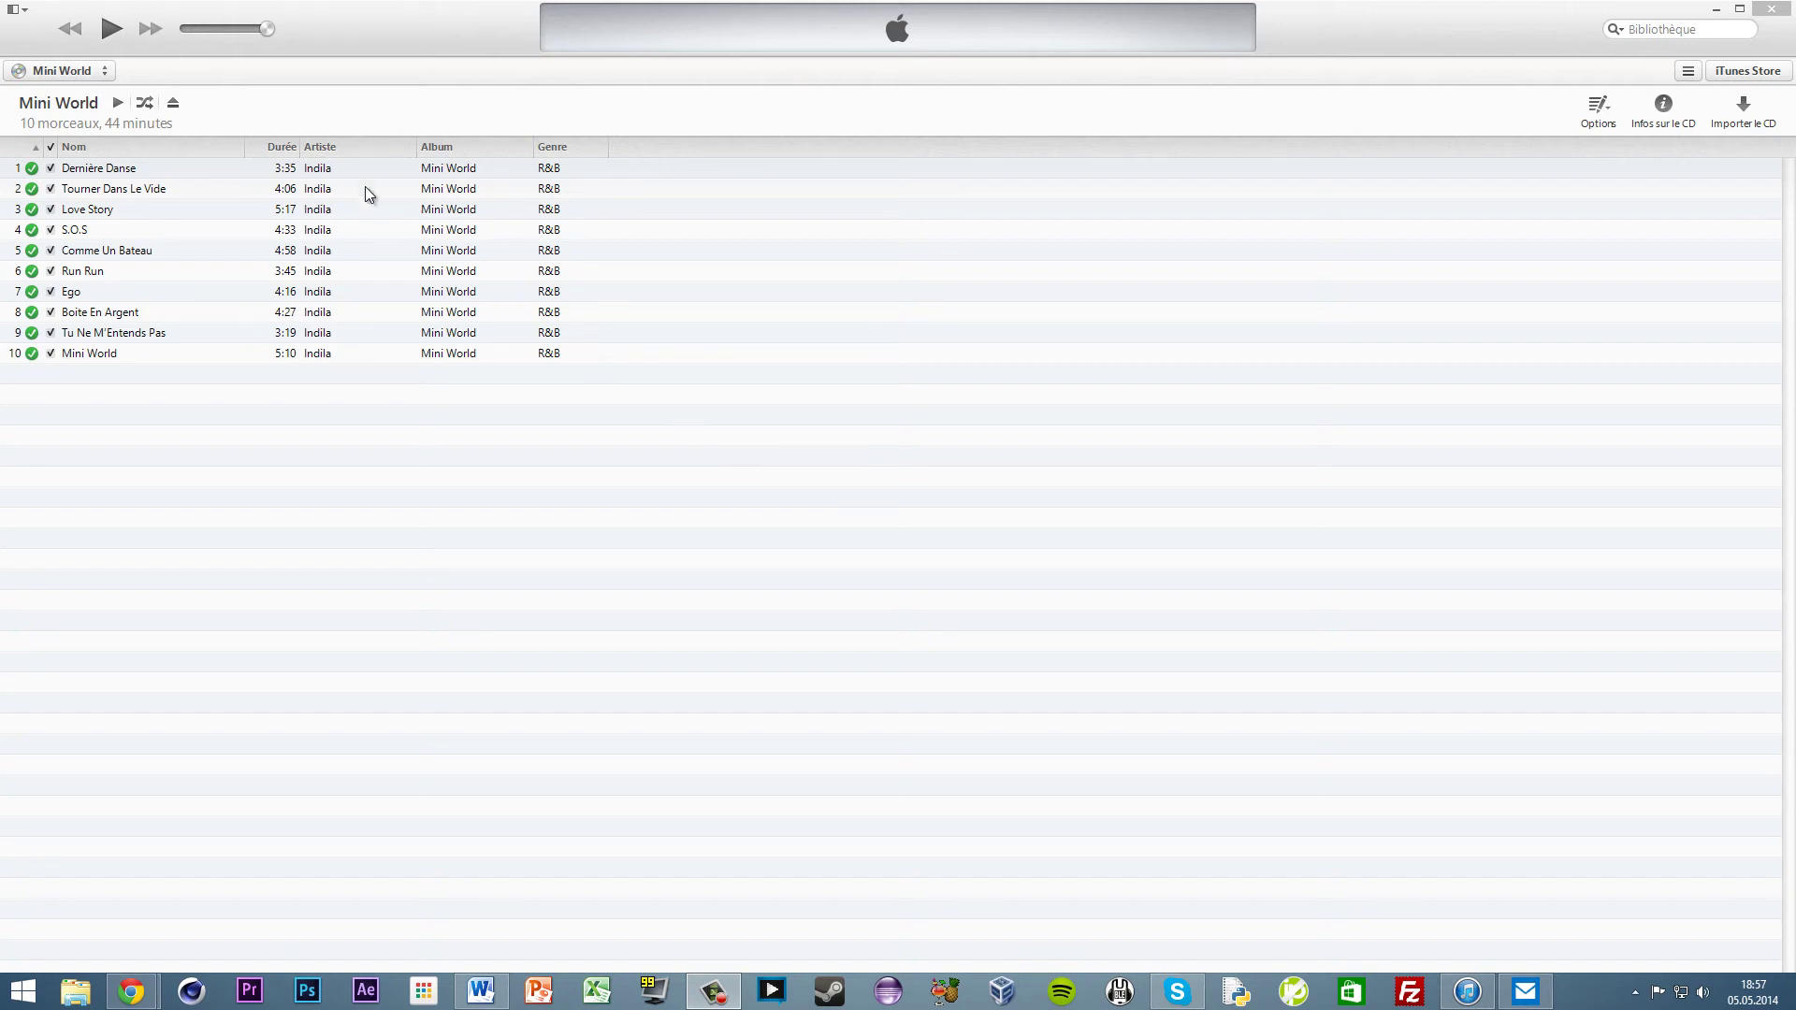
pyautogui.click(333, 170)
pyautogui.rightClick(333, 170)
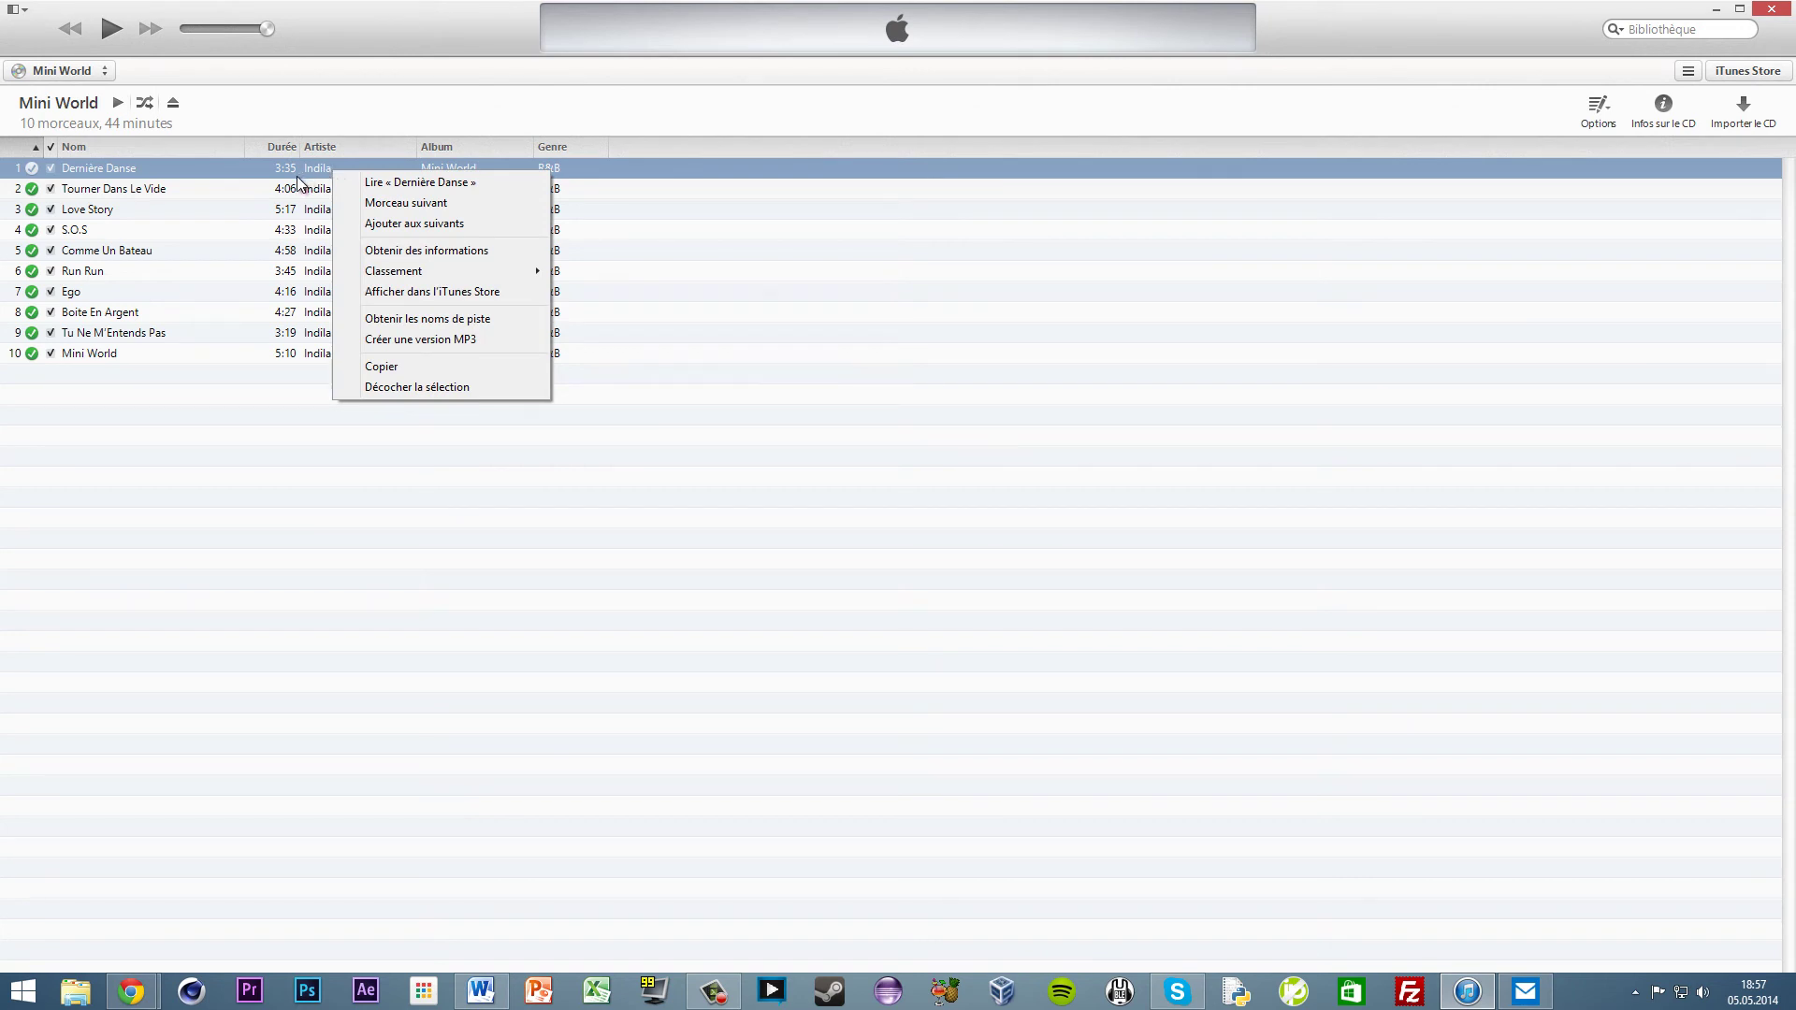
pyautogui.click(292, 174)
# - Locate the imported track Dernière Danse in the music library and show its file in Windows Explorer
pyautogui.click(99, 66)
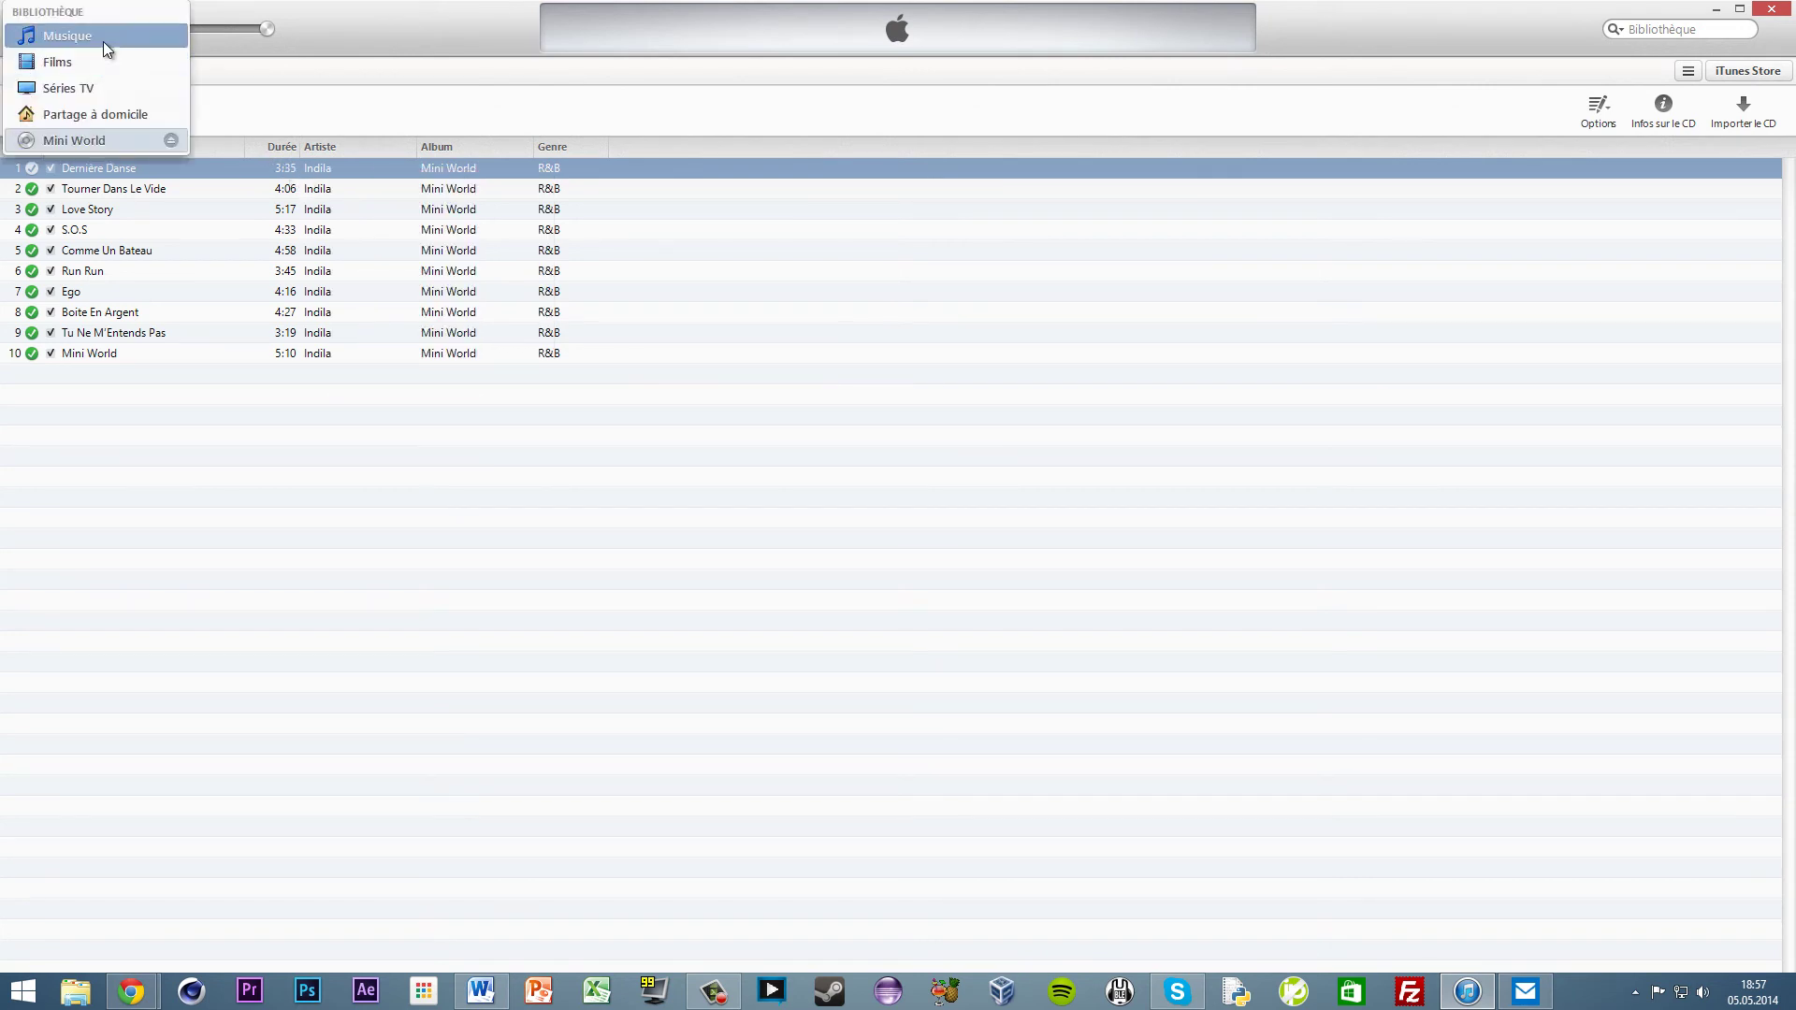
pyautogui.click(103, 41)
pyautogui.click(114, 120)
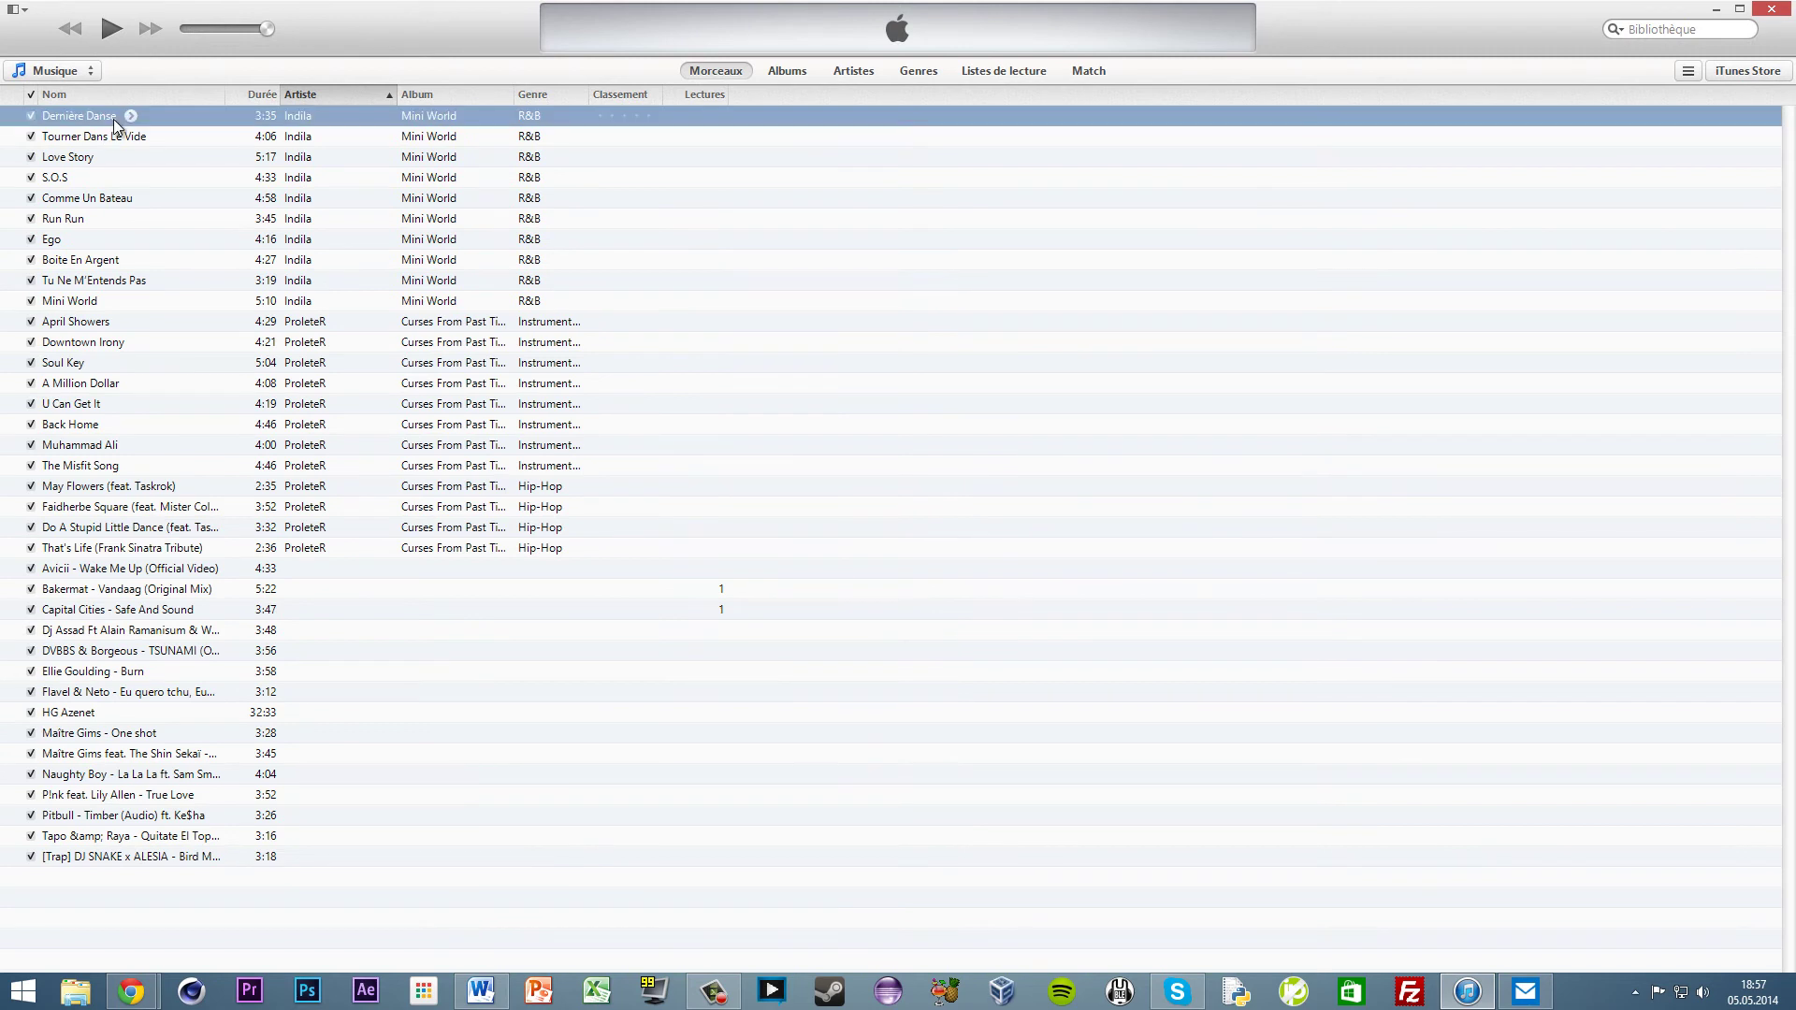
pyautogui.rightClick(152, 120)
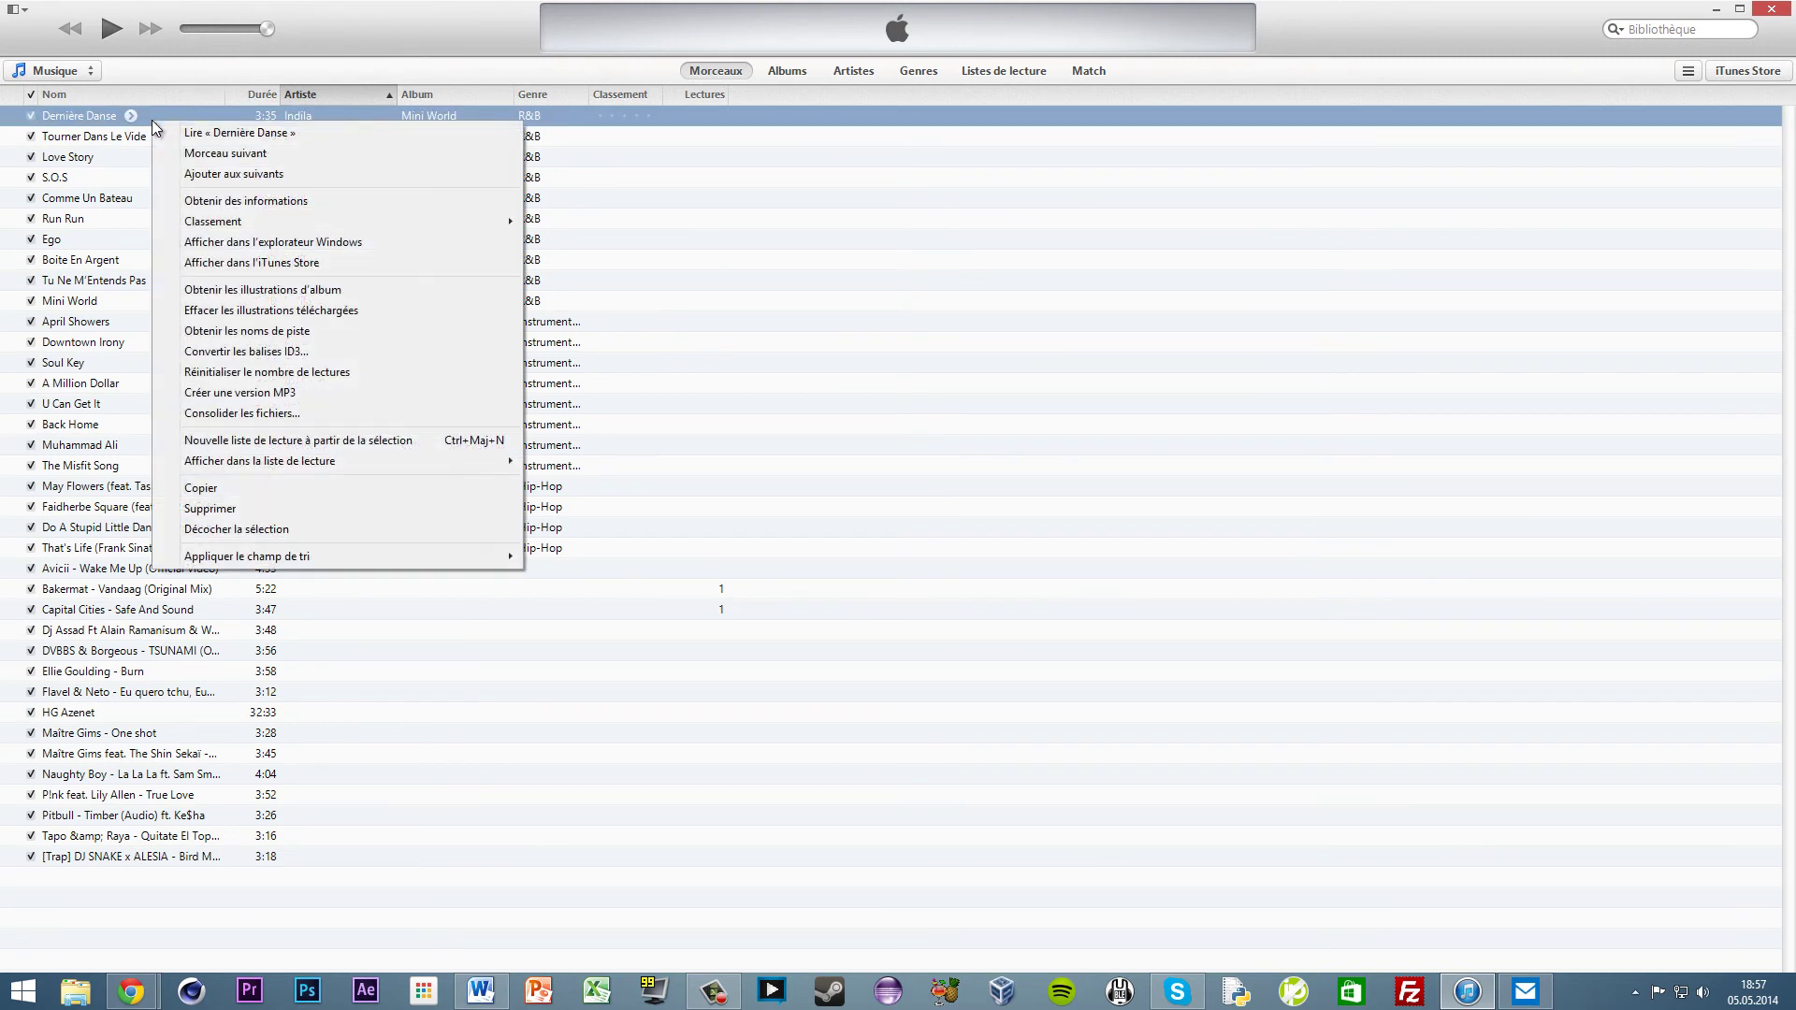
pyautogui.click(289, 245)
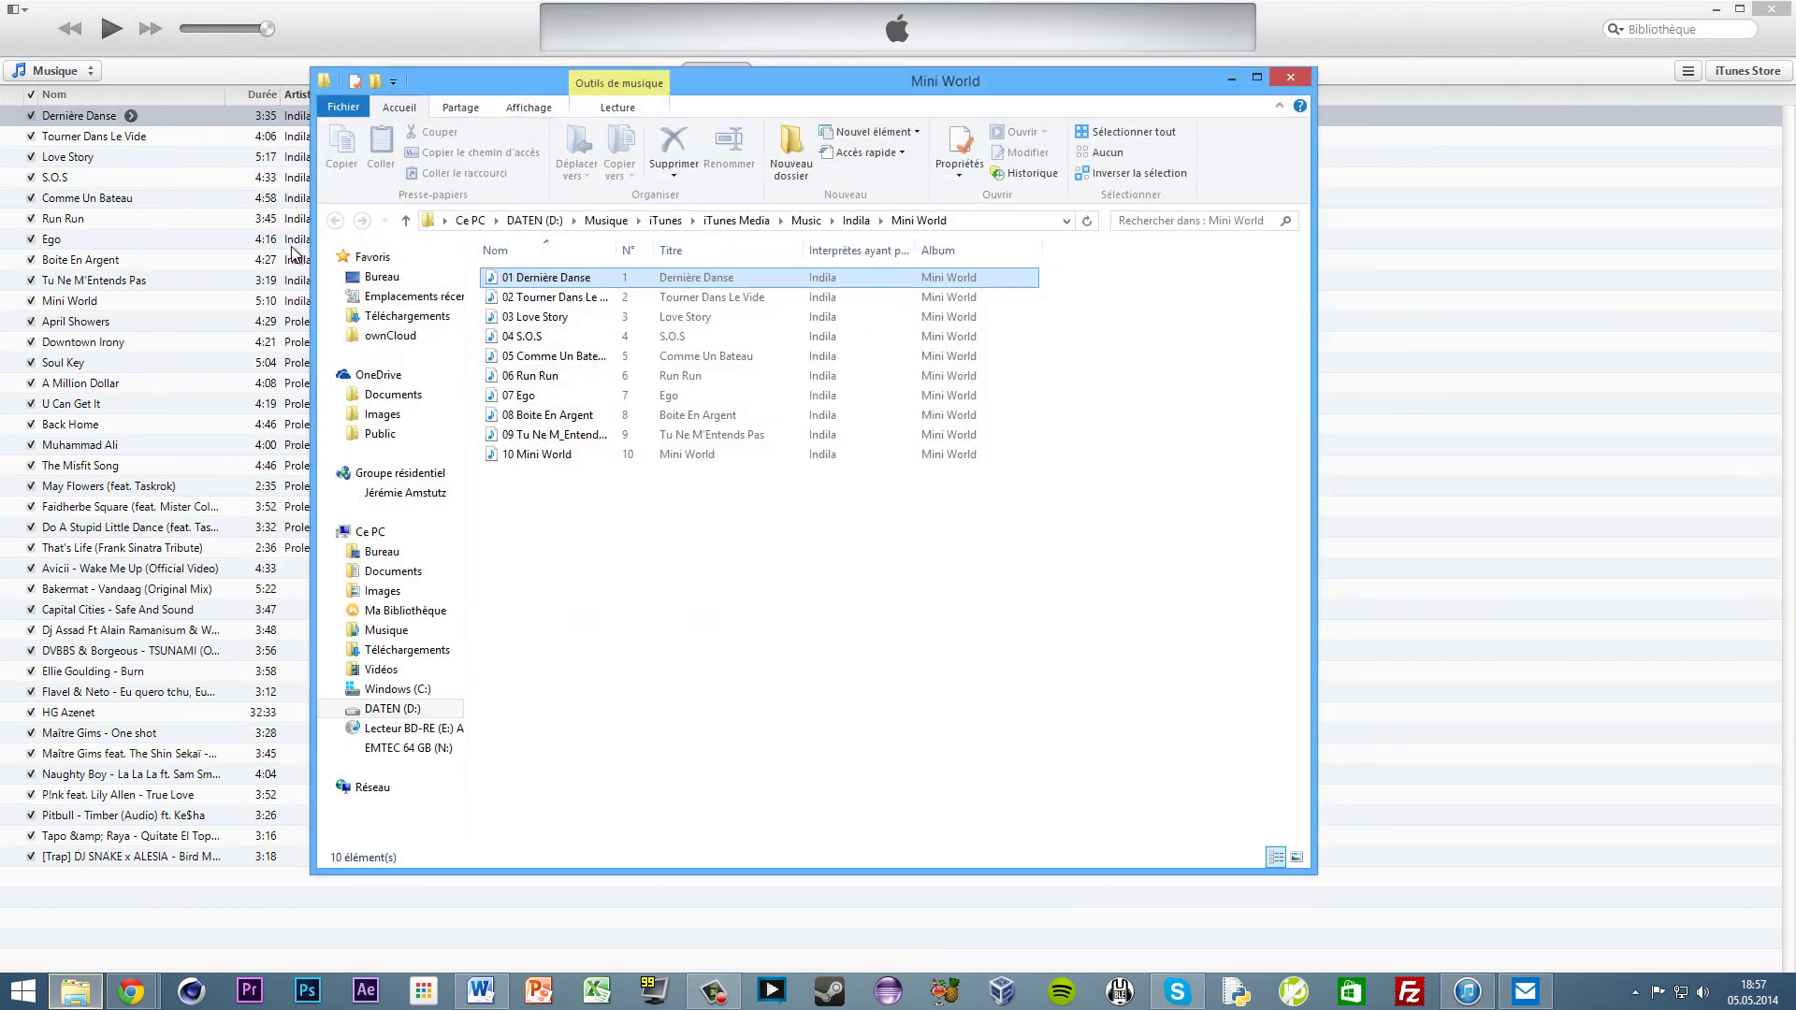
# - Go up to the iTunes Media folder and create a shortcut to its Music folder there
pyautogui.click(806, 221)
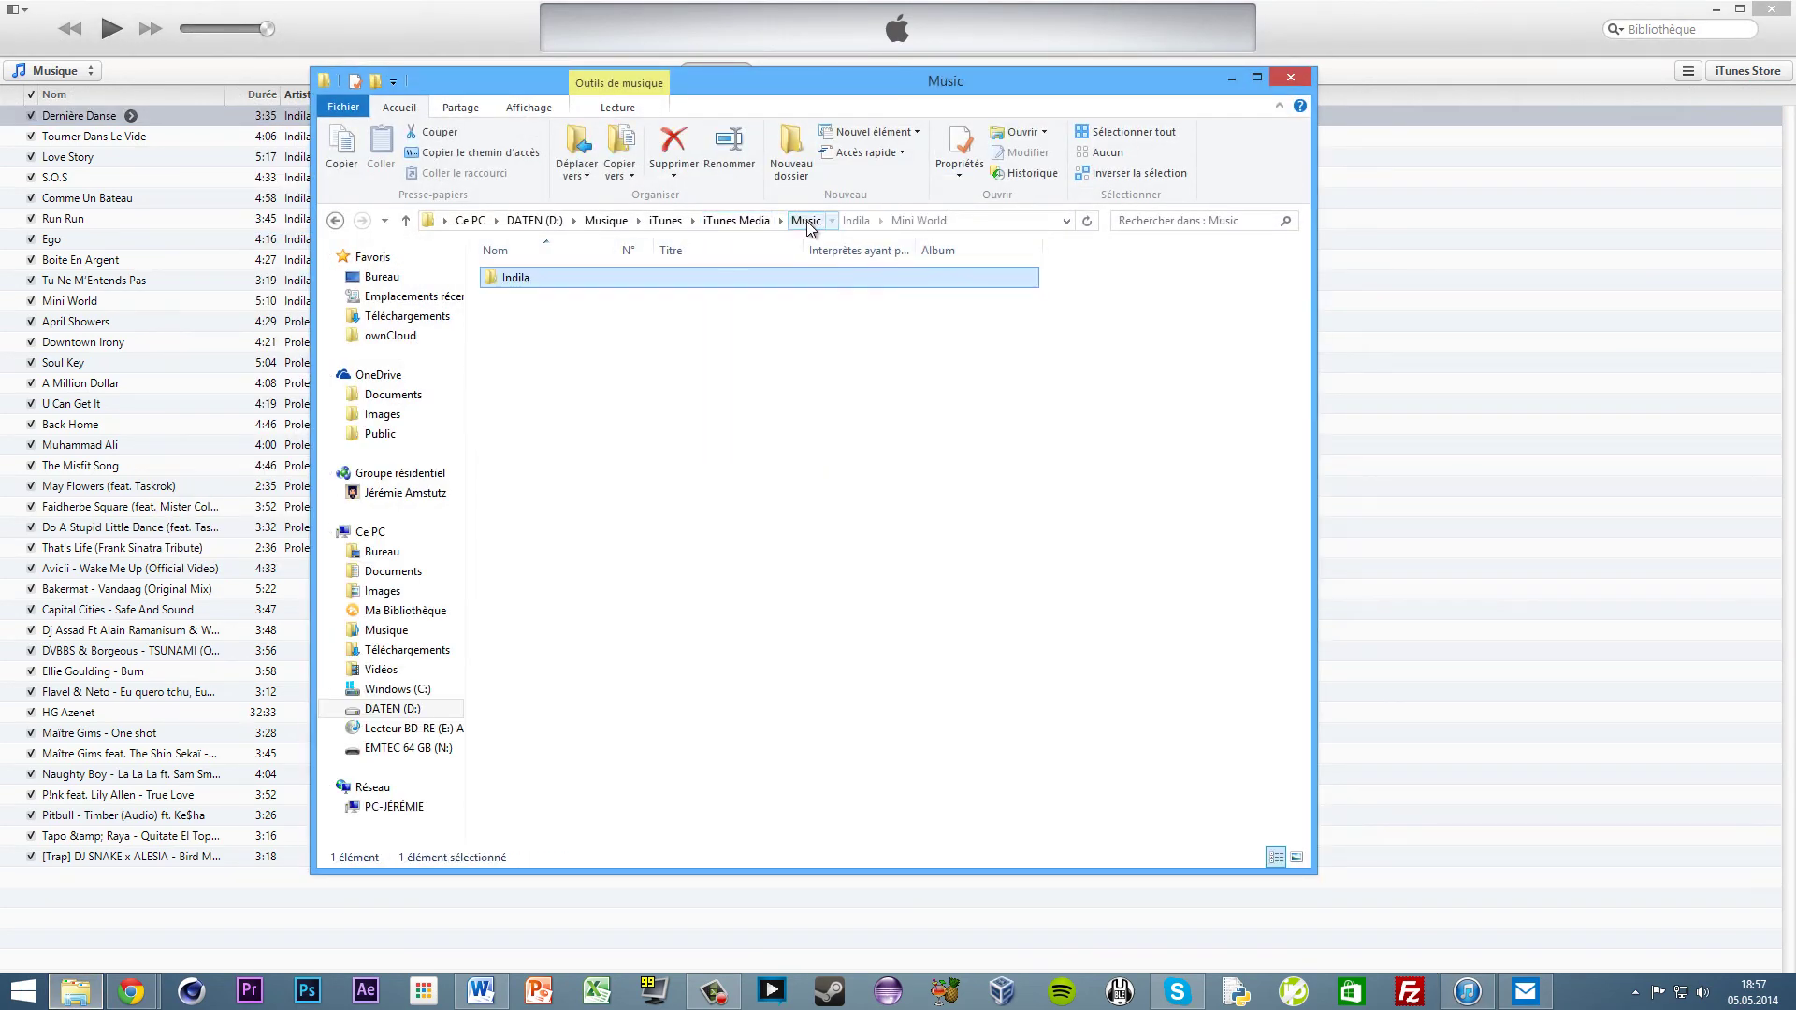
pyautogui.click(748, 220)
pyautogui.doubleClick(525, 290)
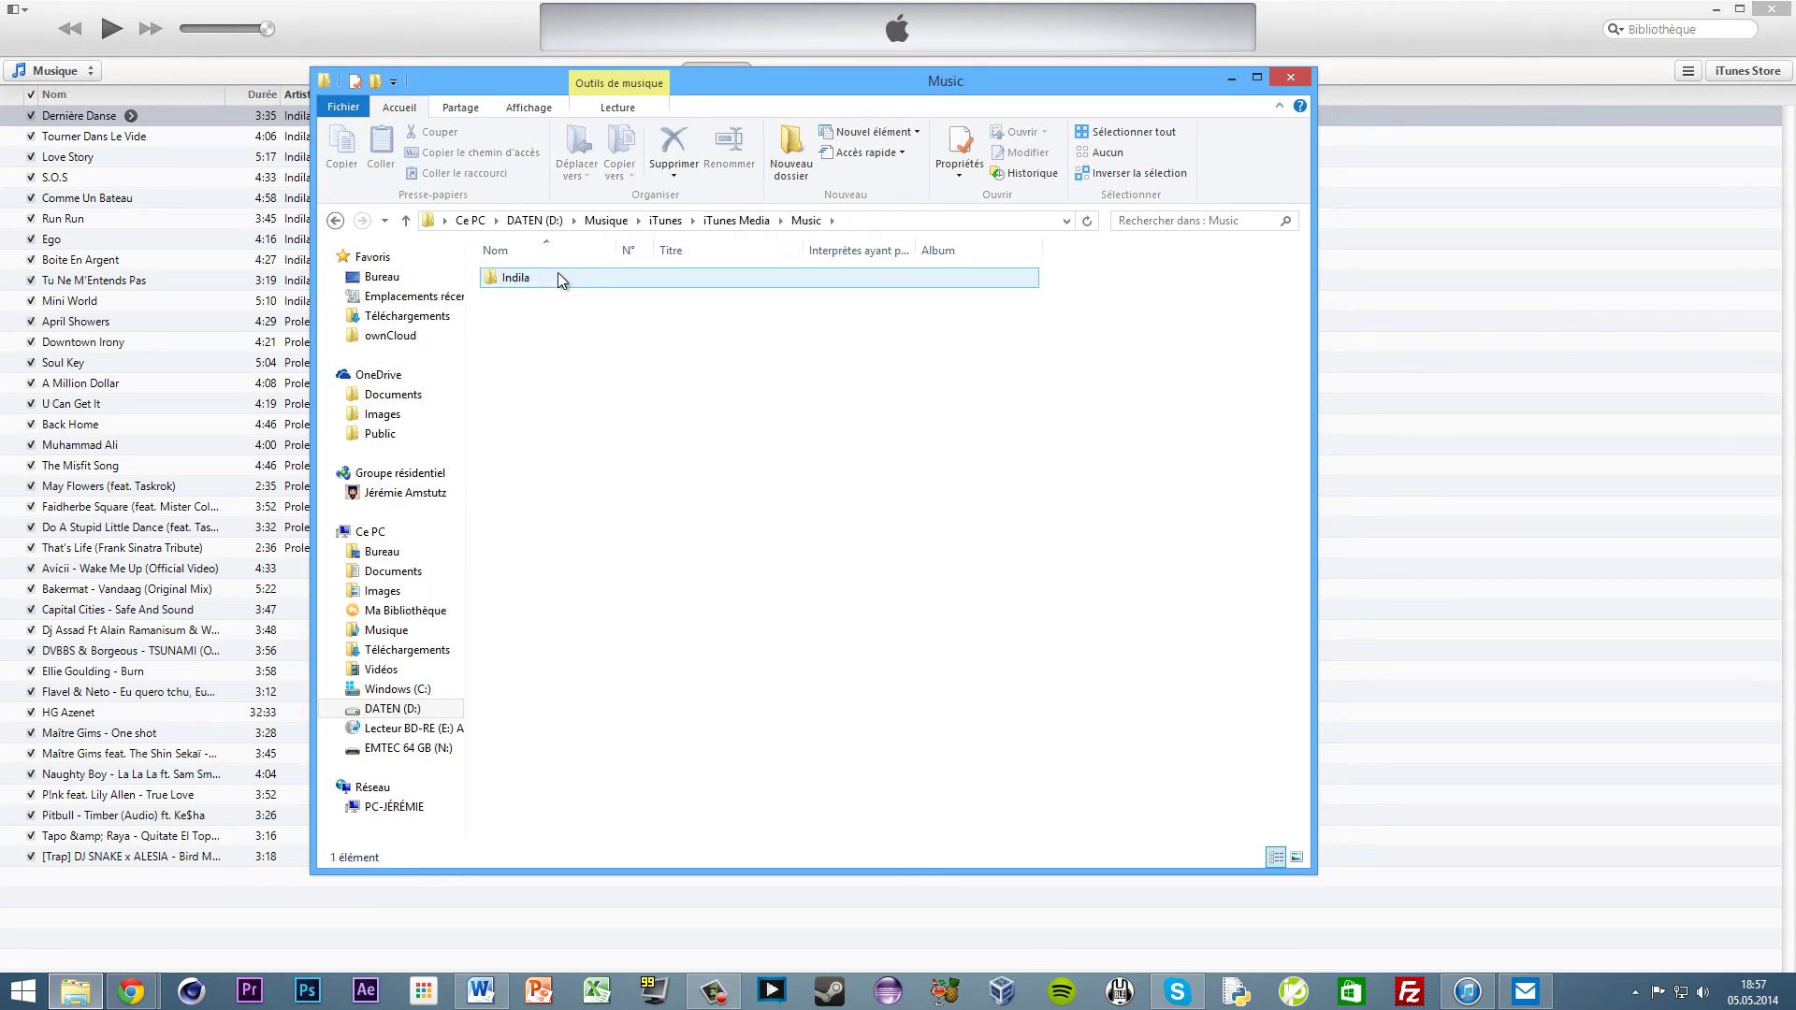
pyautogui.rightClick(537, 282)
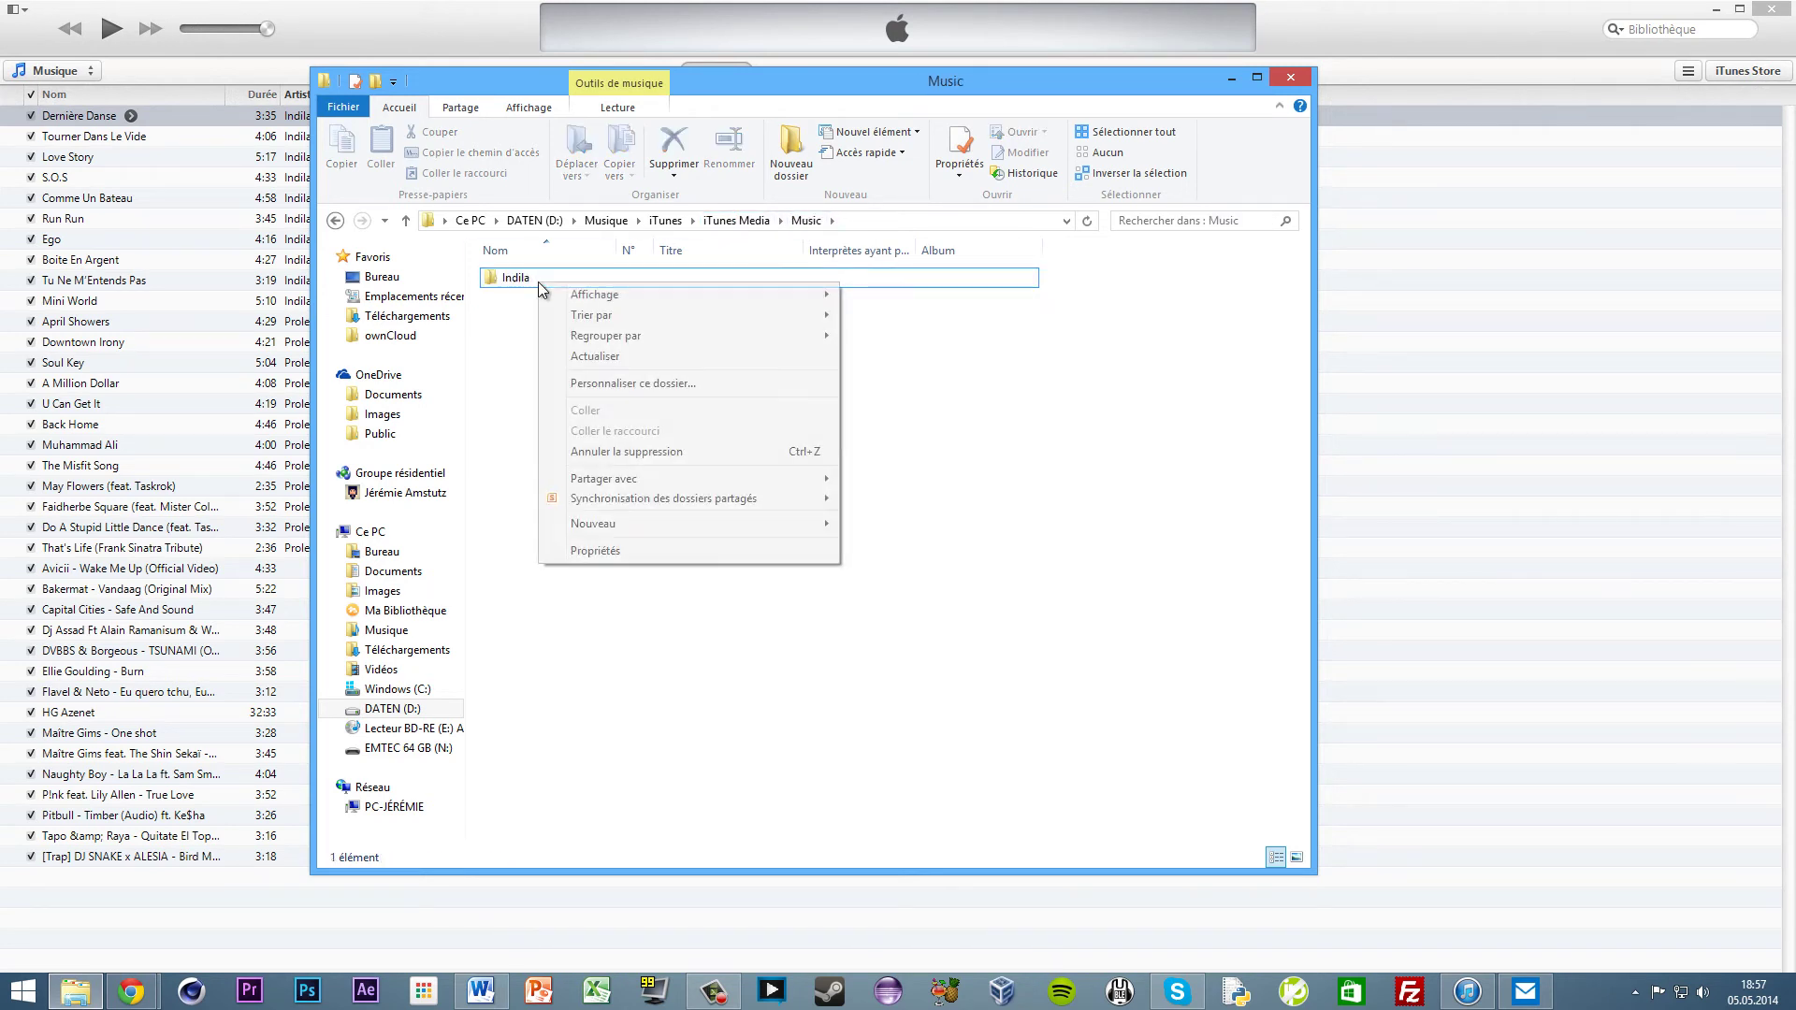
pyautogui.click(771, 250)
pyautogui.click(736, 221)
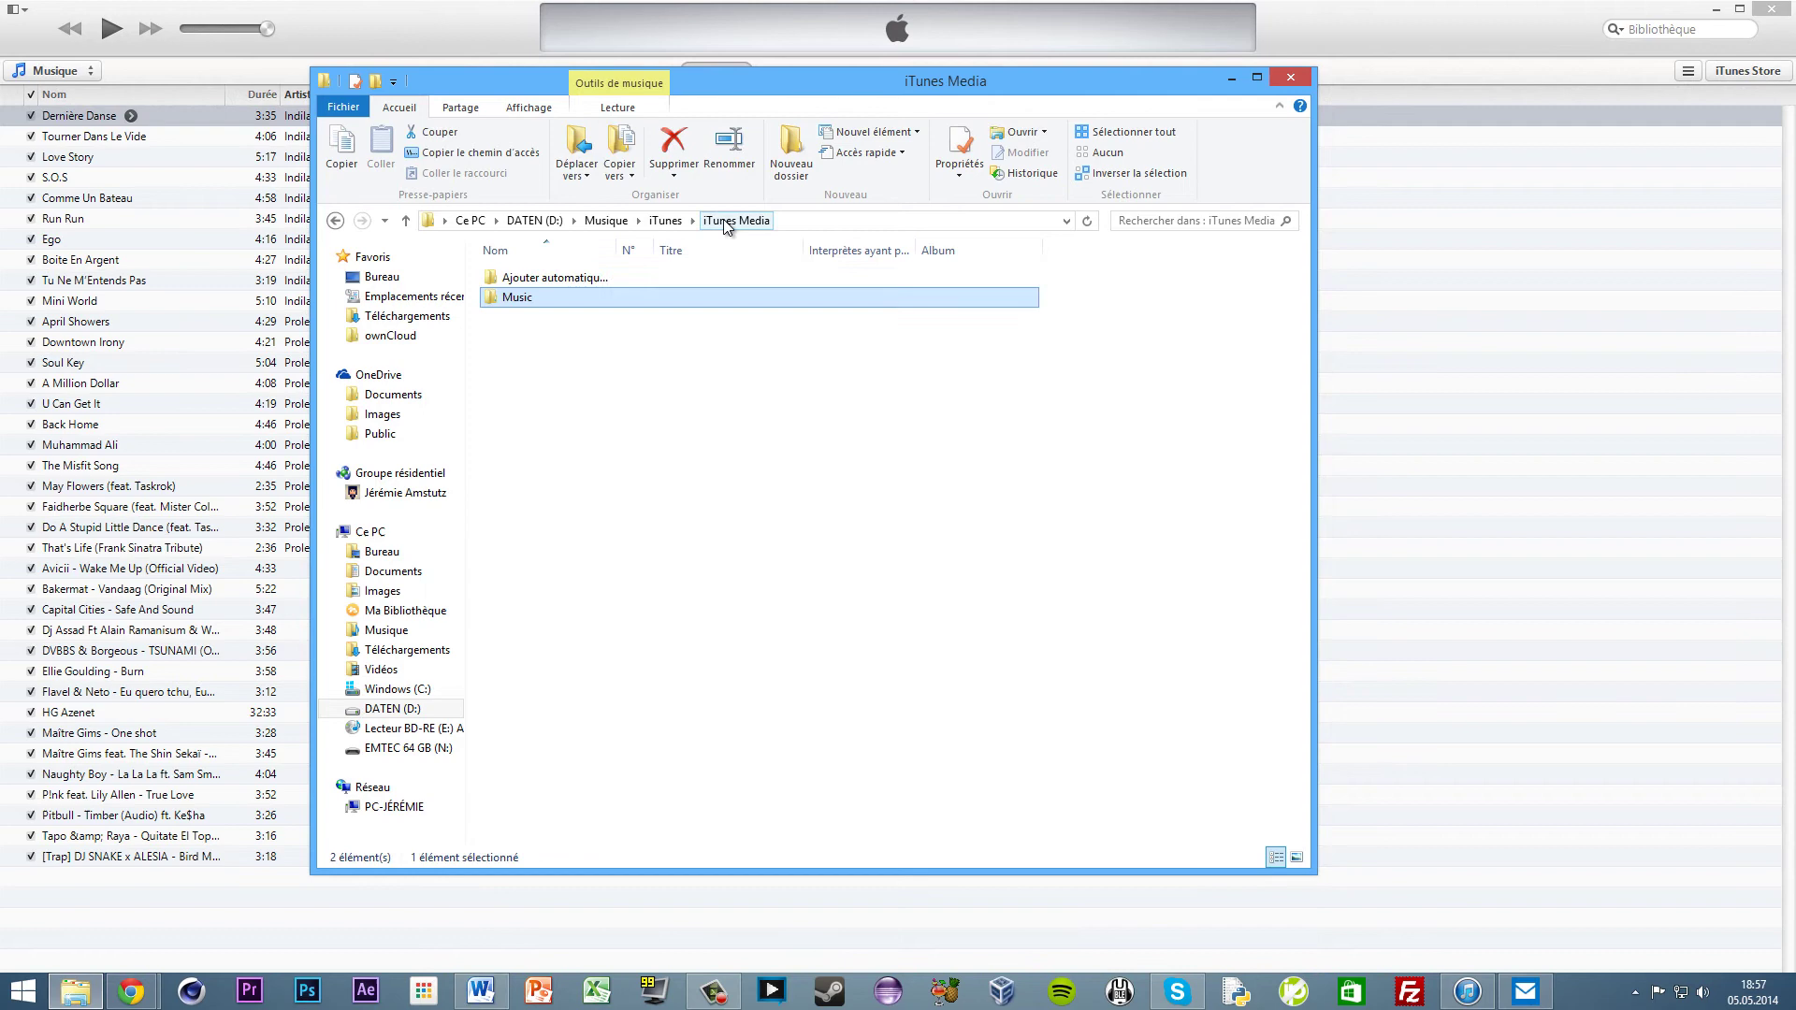
pyautogui.rightClick(588, 299)
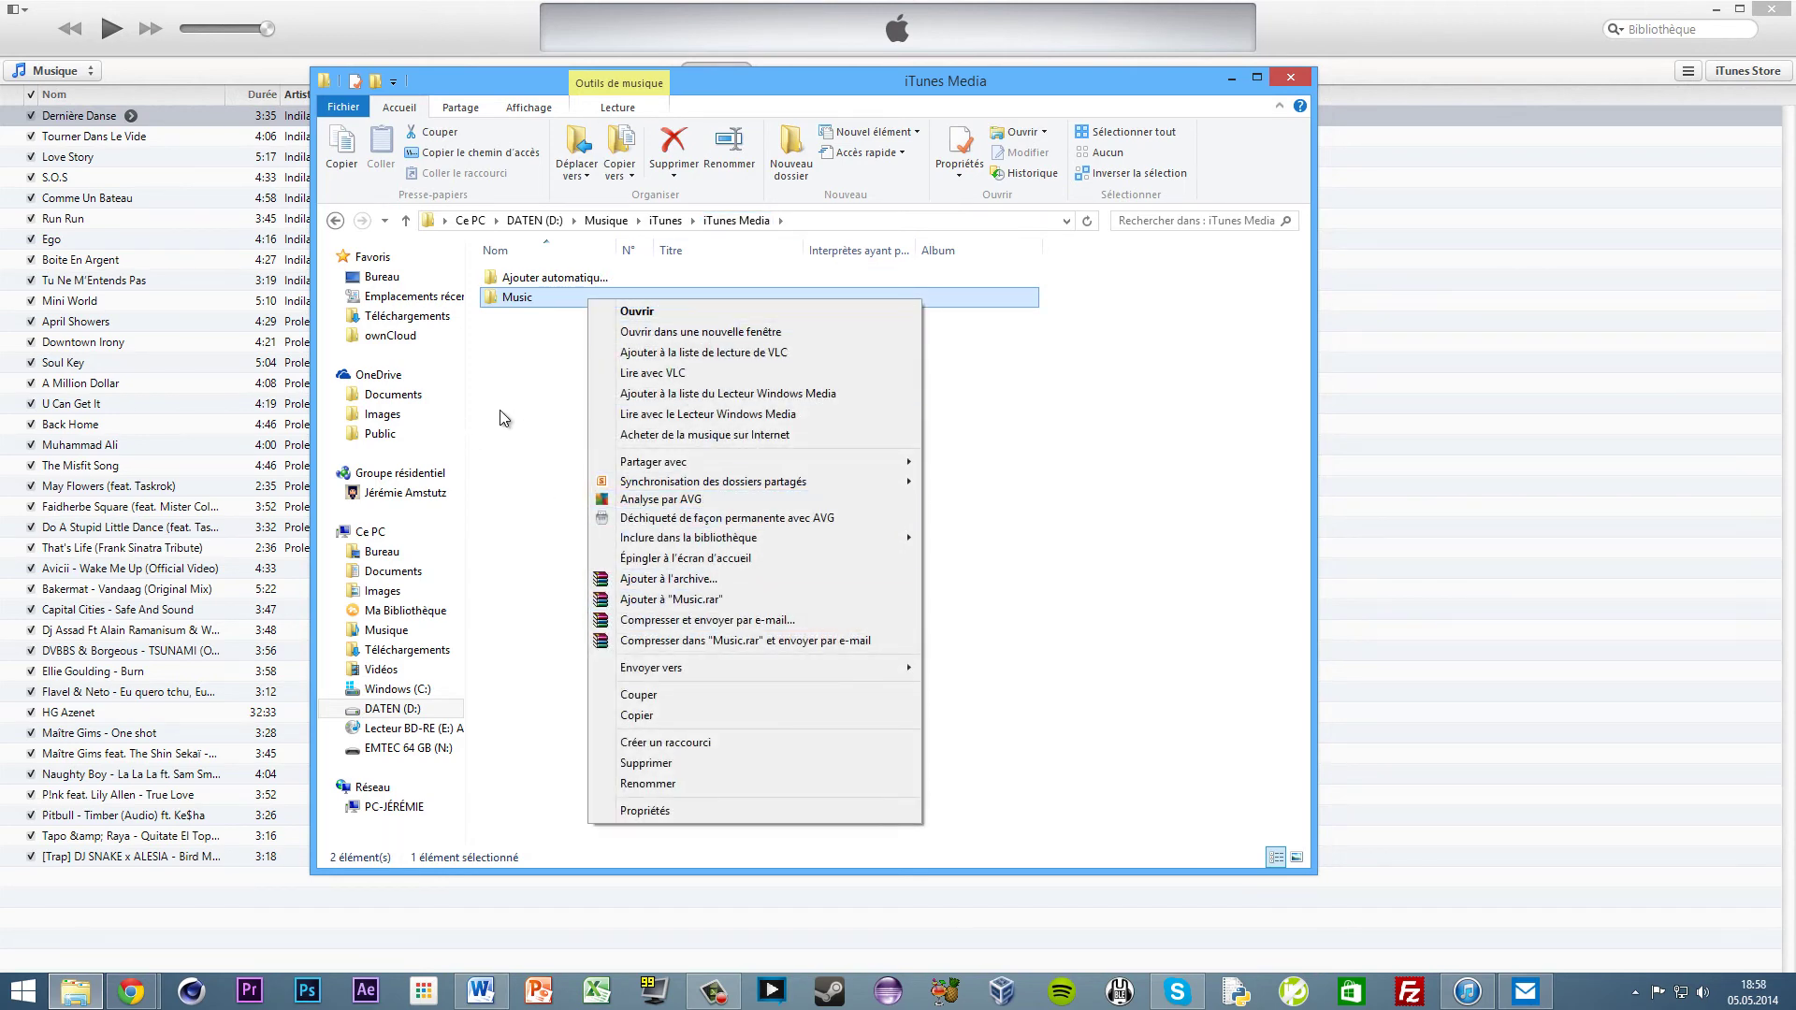
pyautogui.click(554, 385)
pyautogui.rightClick(552, 295)
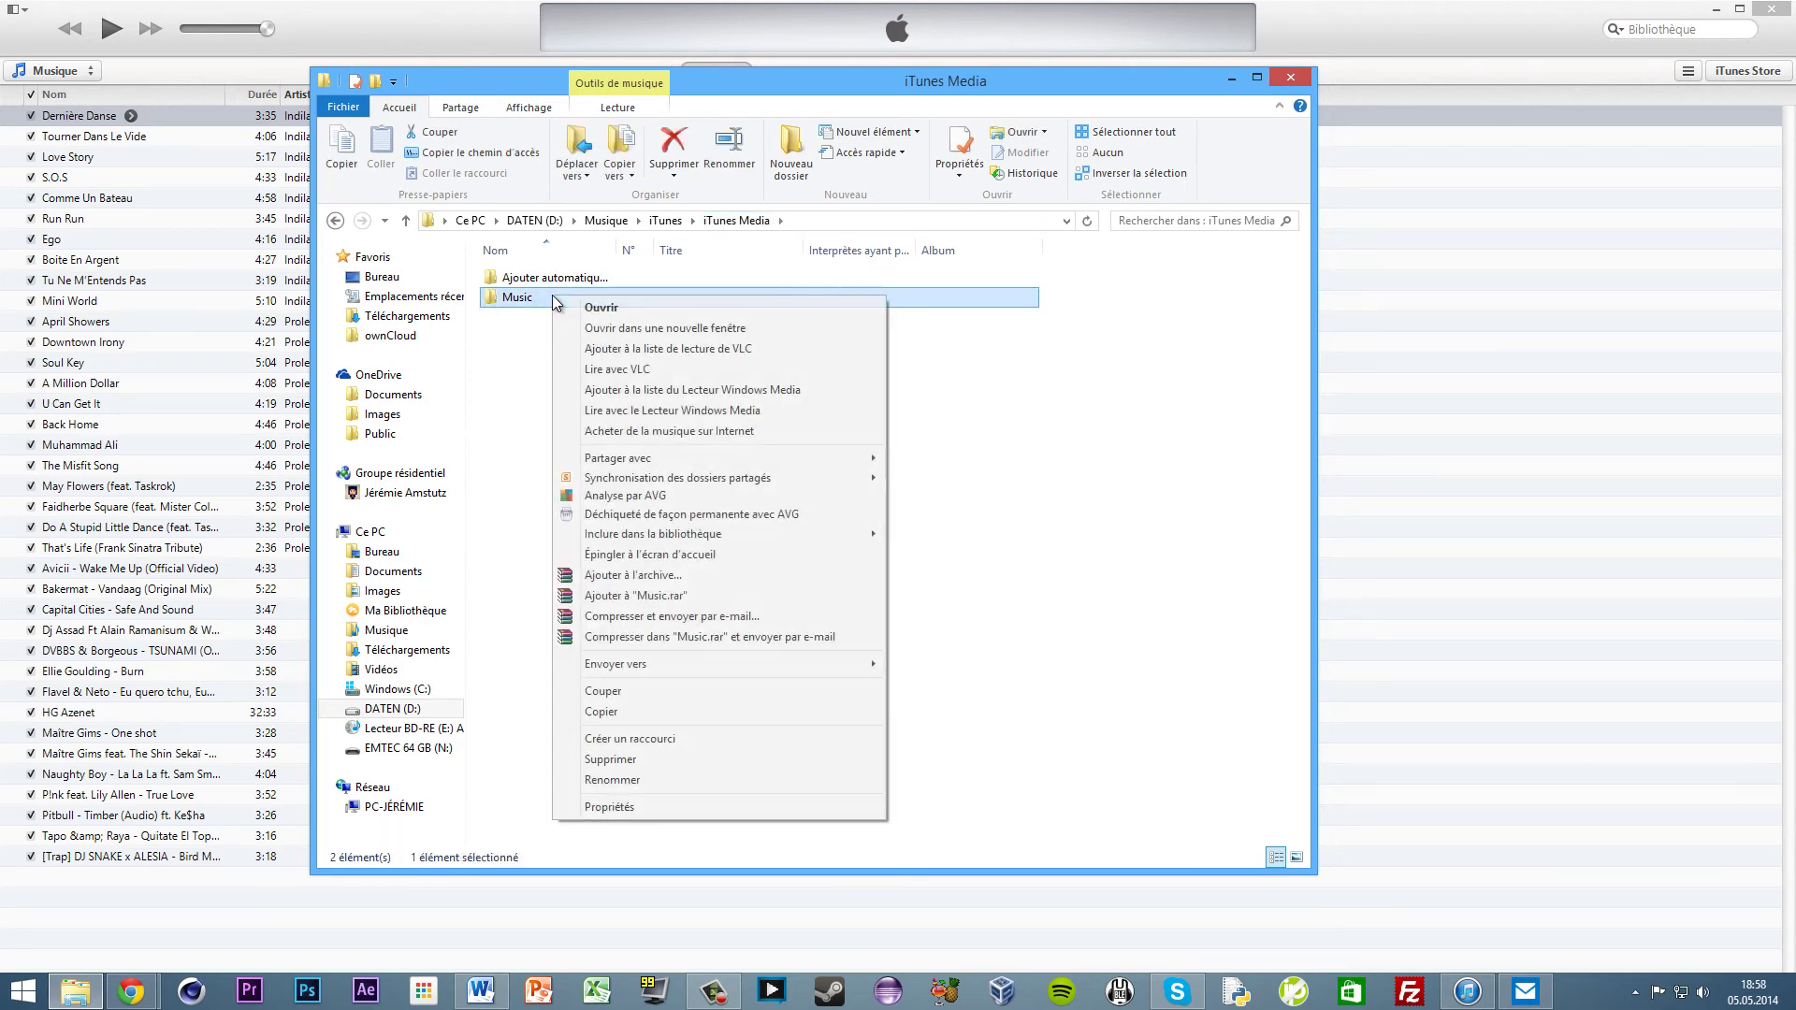
pyautogui.click(692, 739)
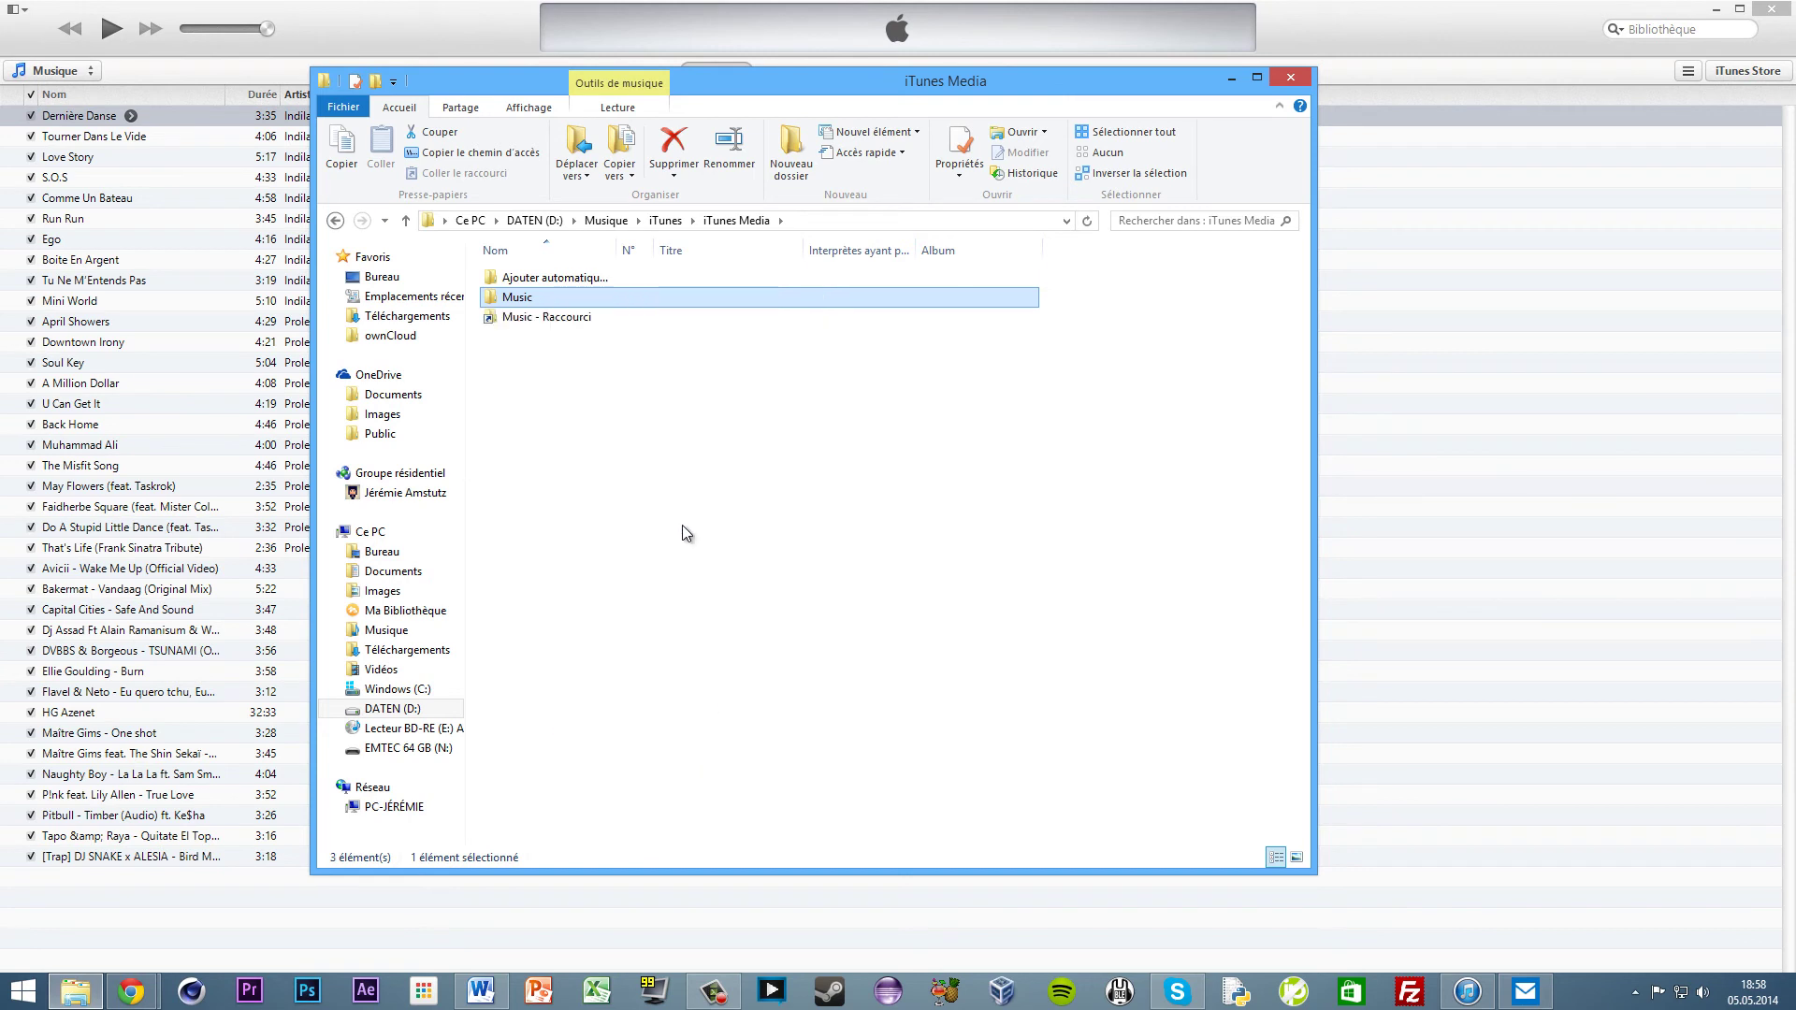
pyautogui.click(573, 318)
pyautogui.click(588, 315)
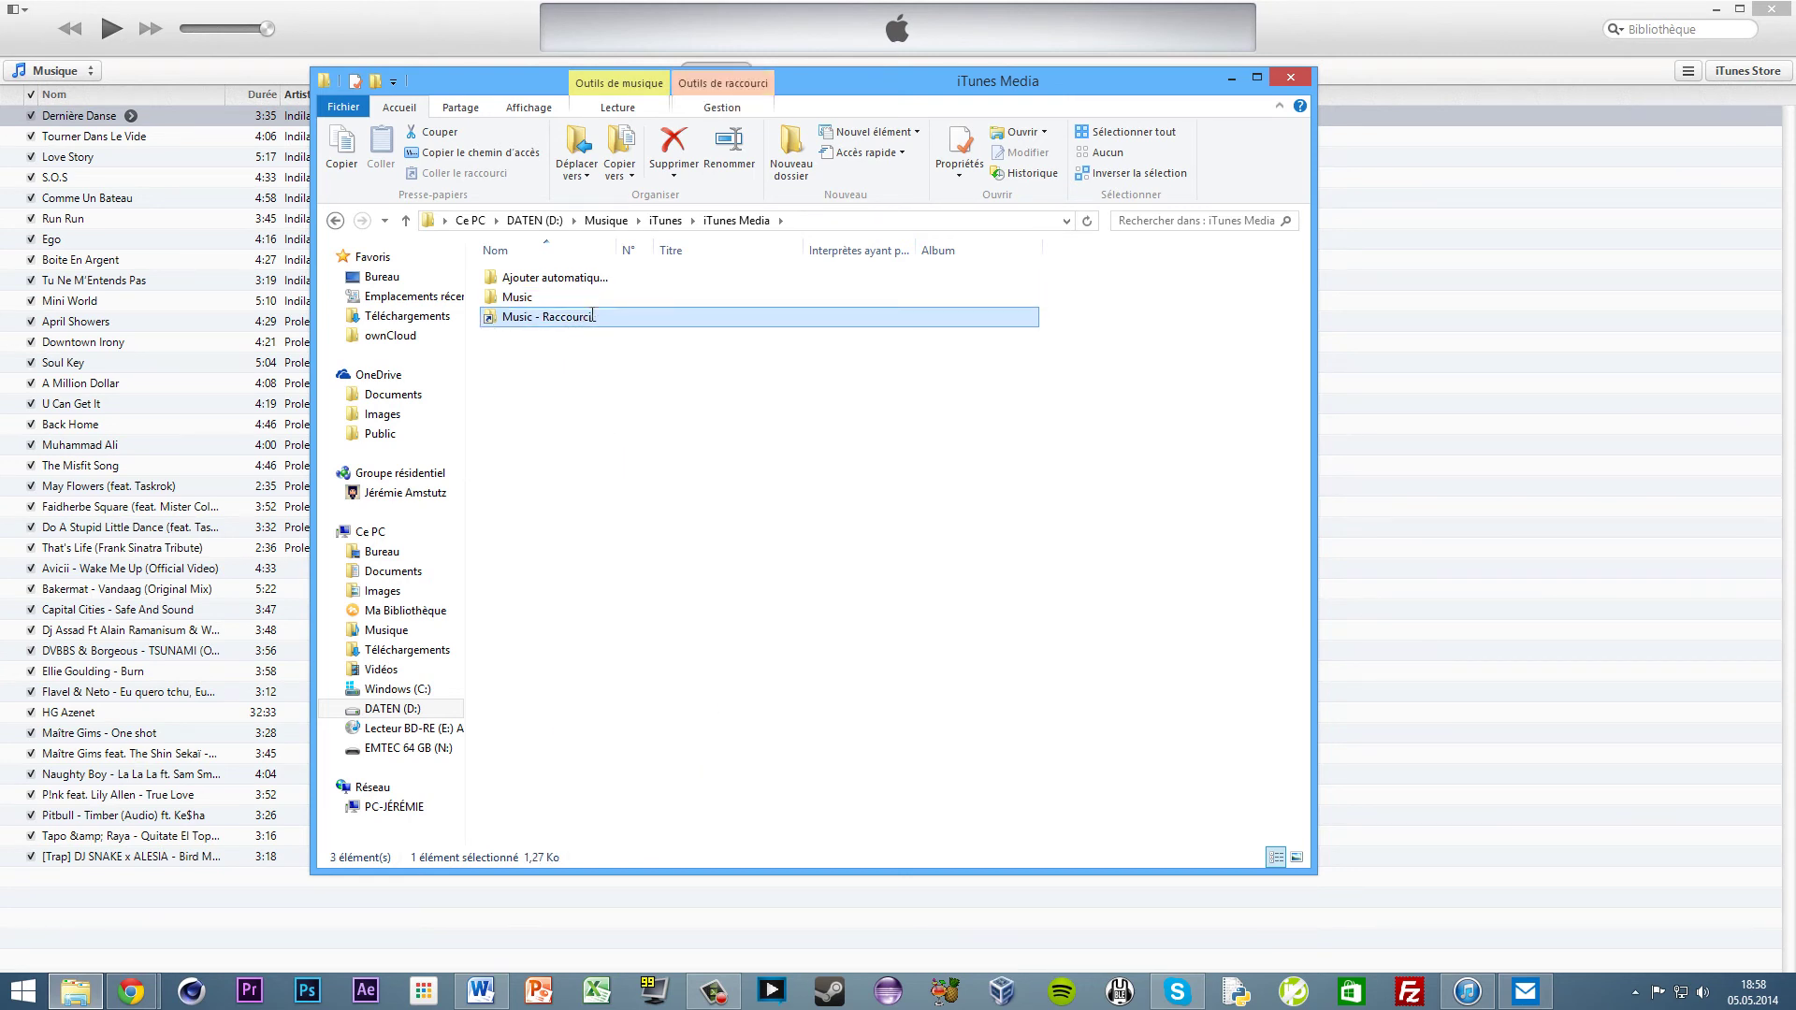
pyautogui.click(595, 315)
pyautogui.moveTo(595, 315); pyautogui.dragTo(543, 309)
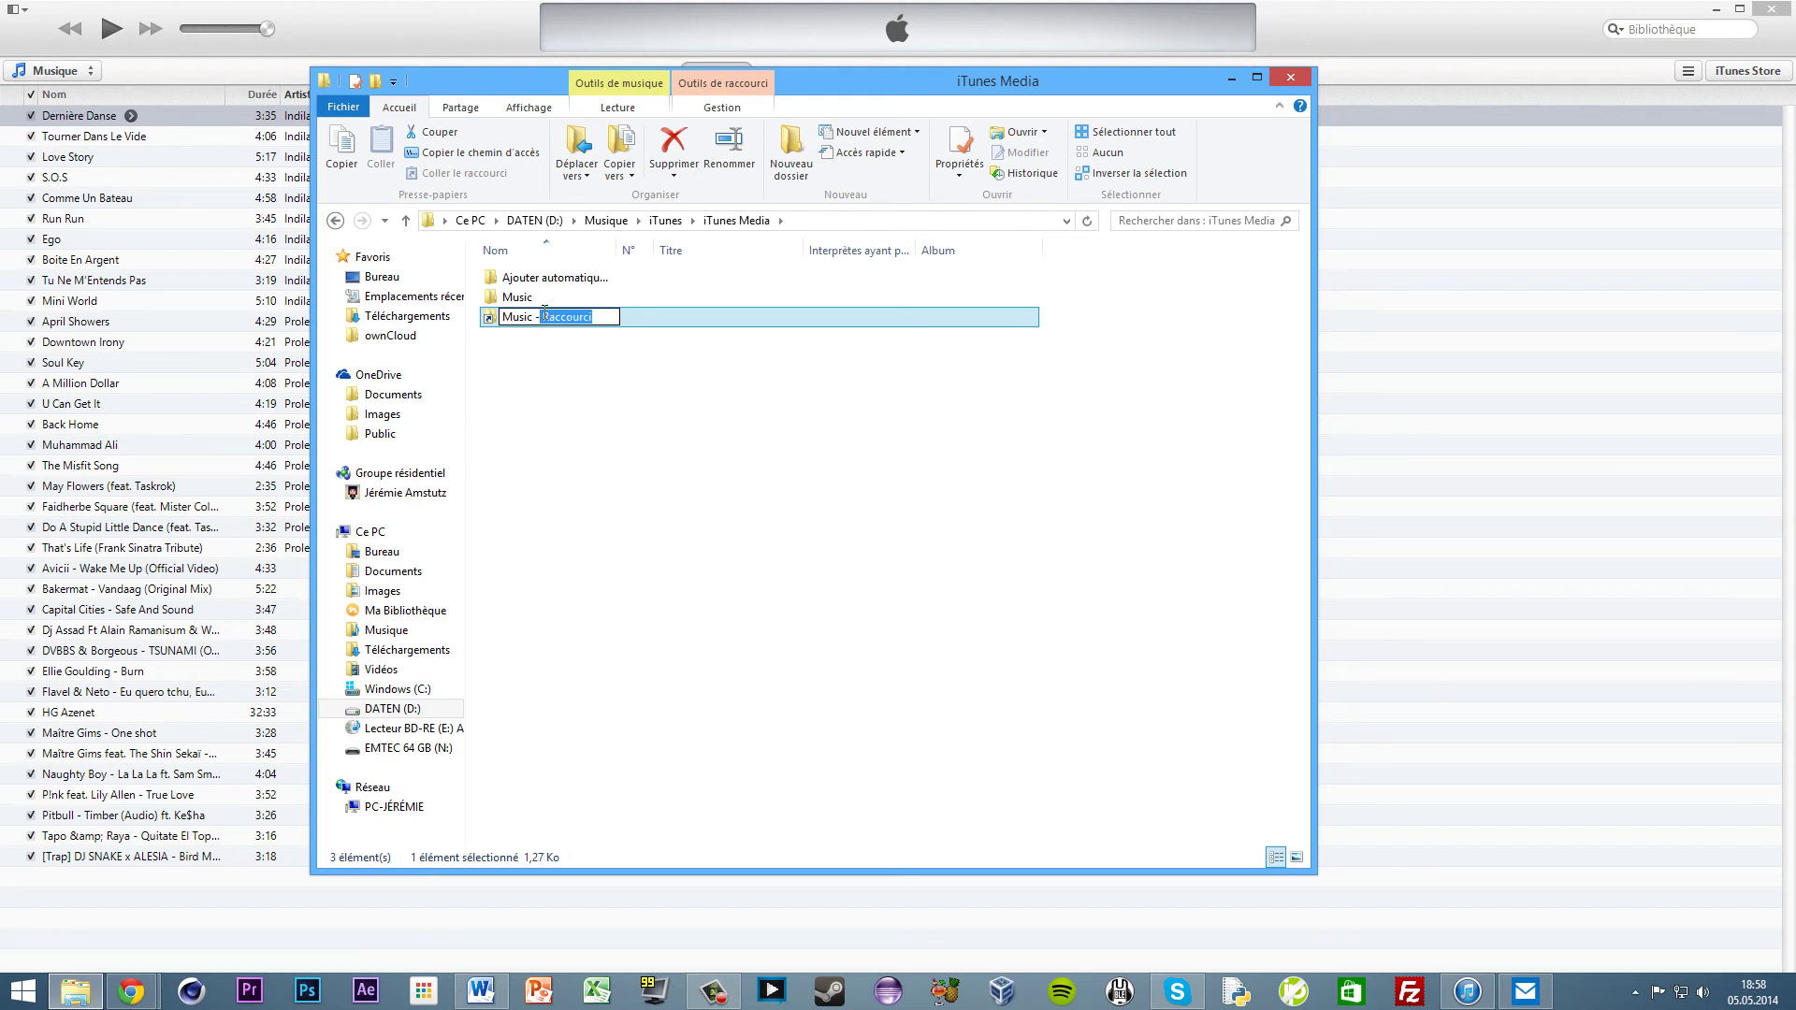
pyautogui.click(617, 361)
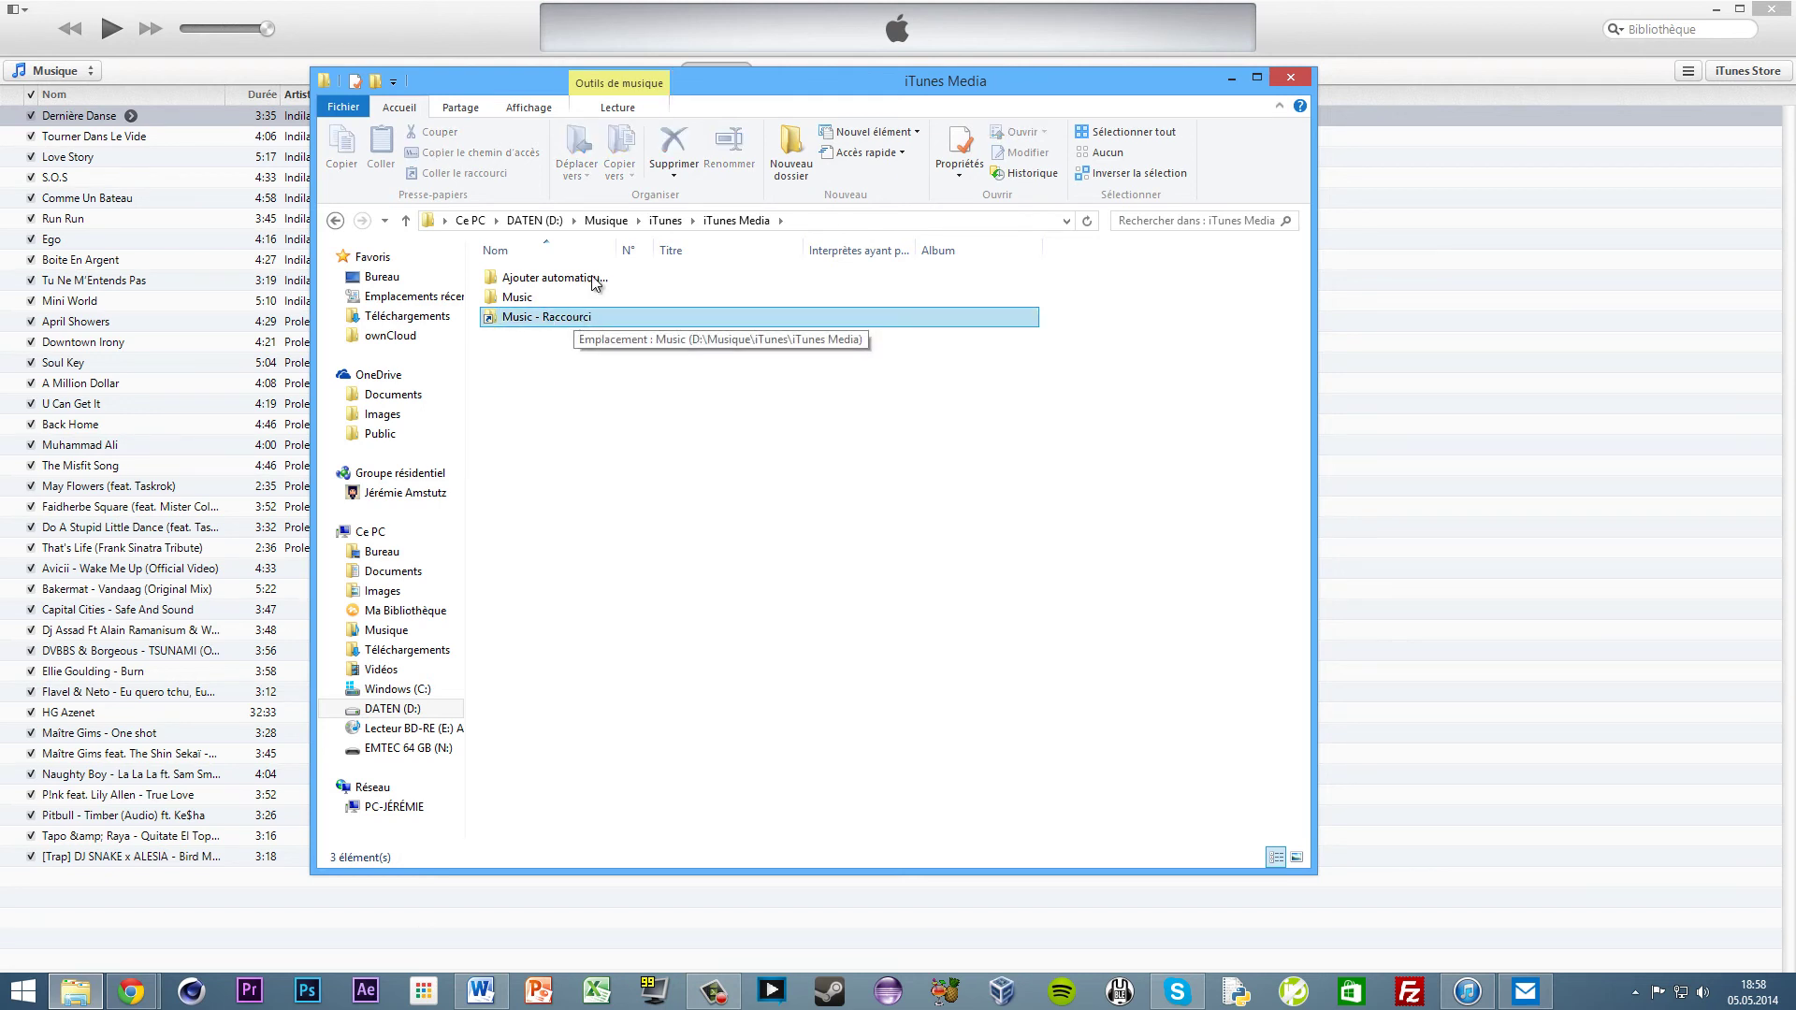
# - Minimize iTunes and place a copy of the Music - Raccourci shortcut on the desktop
pyautogui.click(1686, 14)
pyautogui.click(1716, 8)
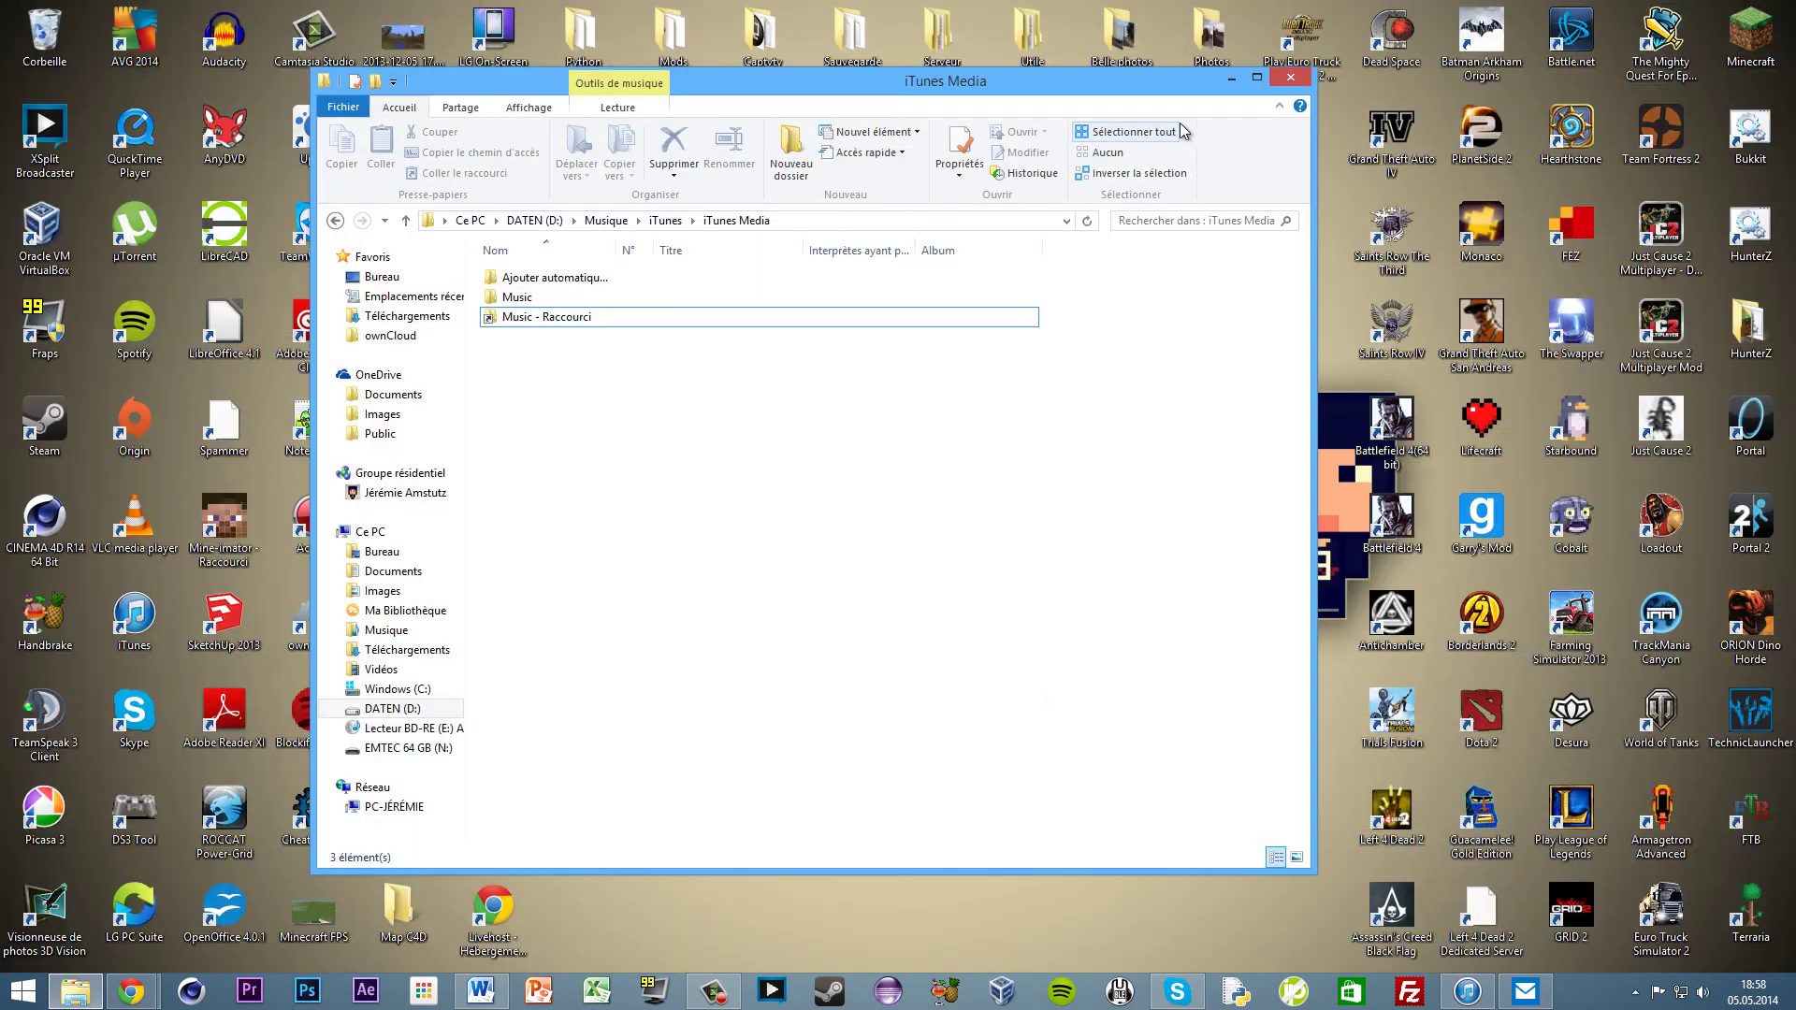
pyautogui.click(619, 316)
pyautogui.moveTo(619, 316); pyautogui.dragTo(640, 929)
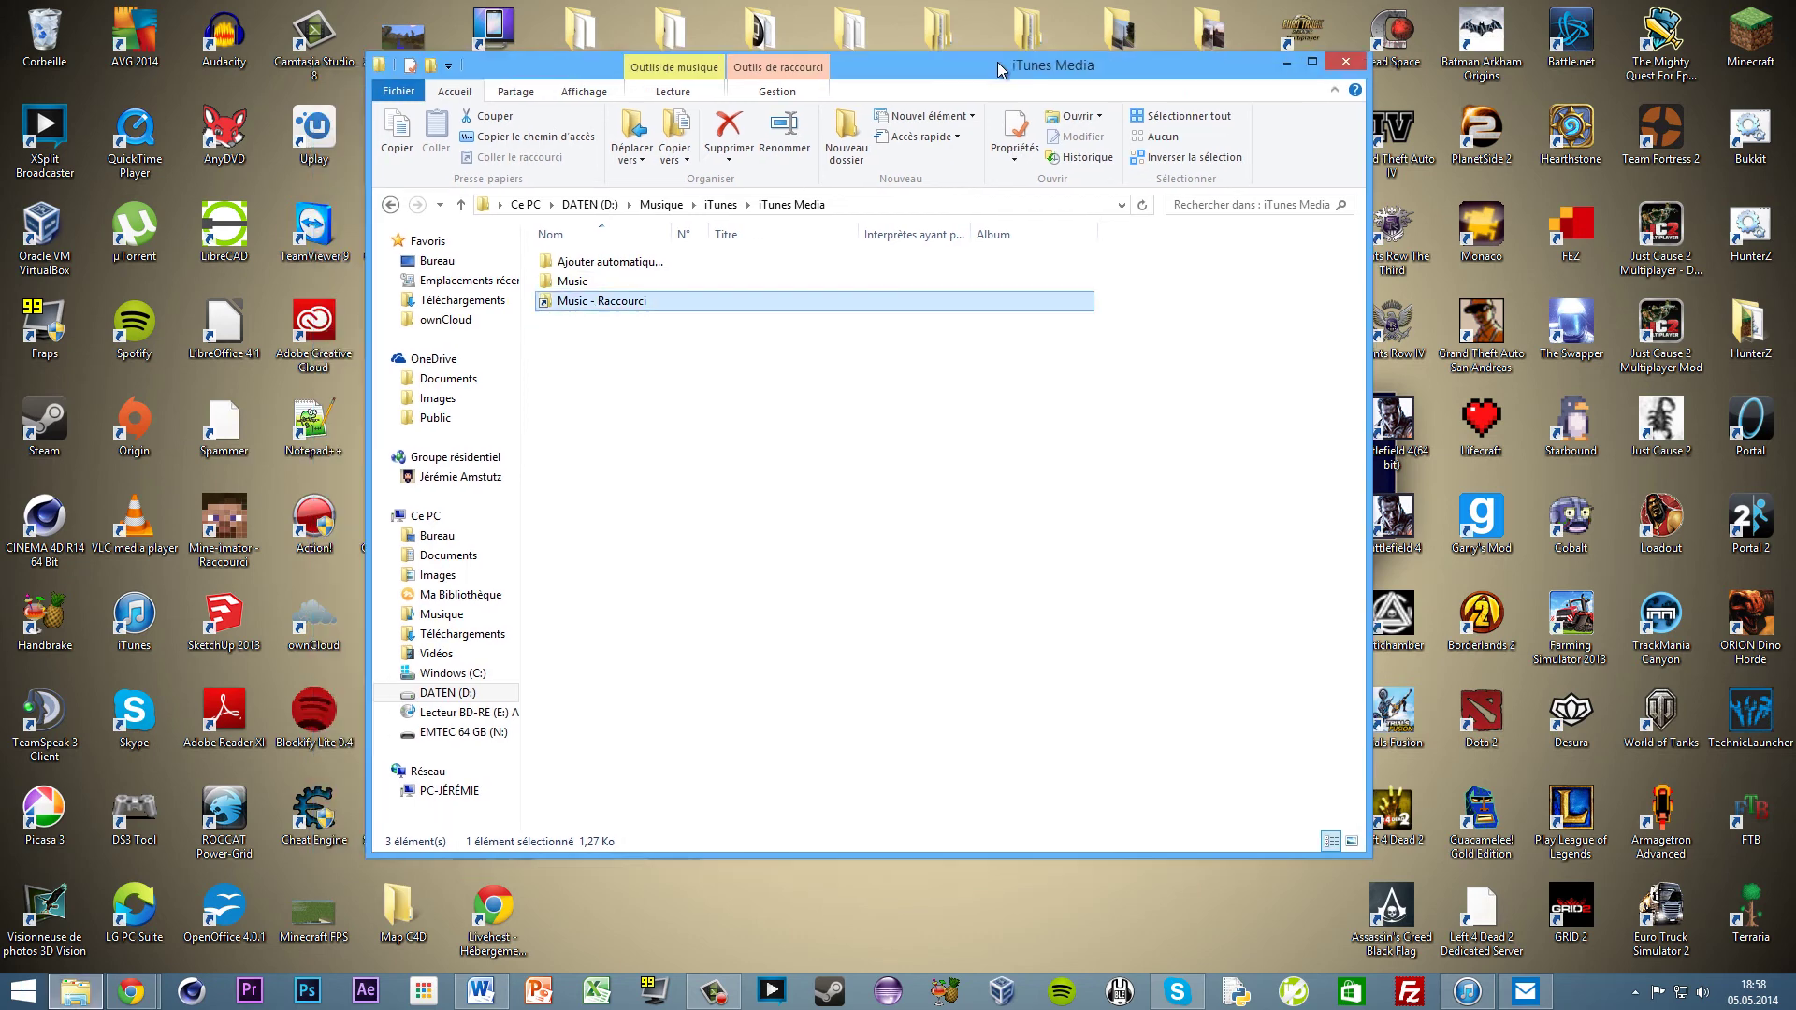
# - Delete the original Music - Raccourci from the iTunes Media folder and close that folder window
pyautogui.moveTo(840, 86); pyautogui.dragTo(1215, 71)
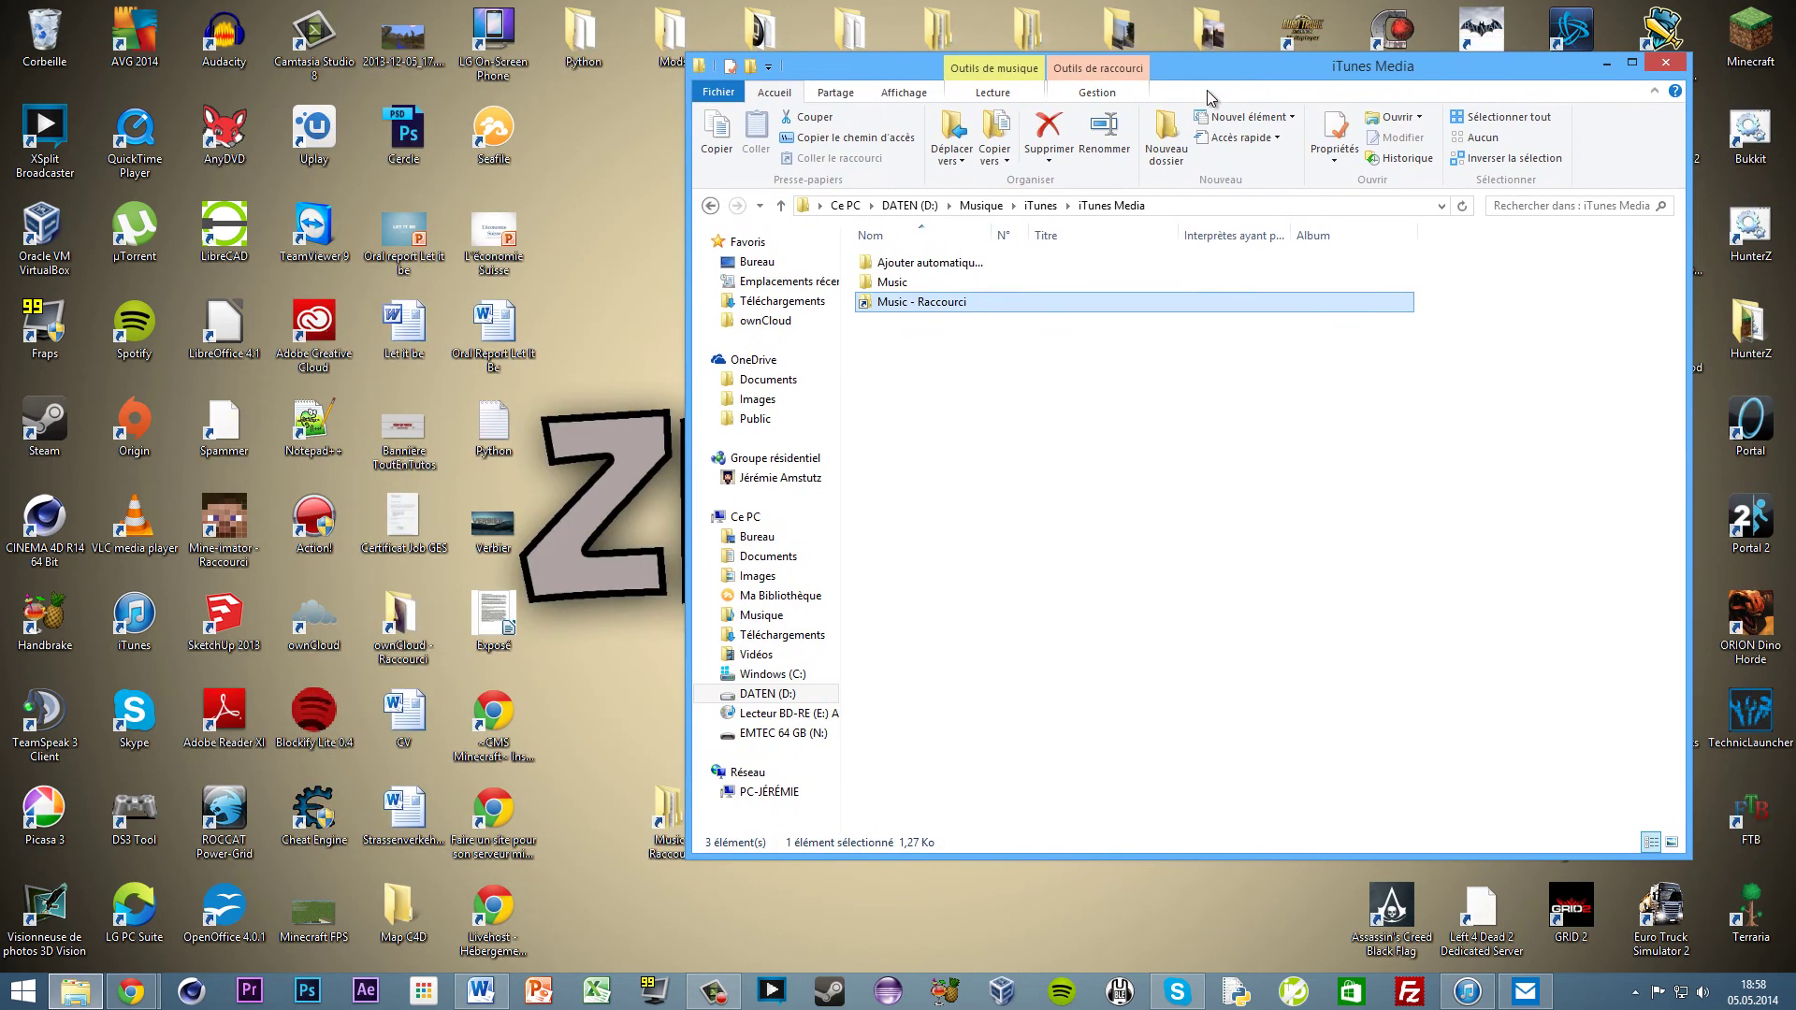
pyautogui.click(983, 301)
pyautogui.click(1048, 136)
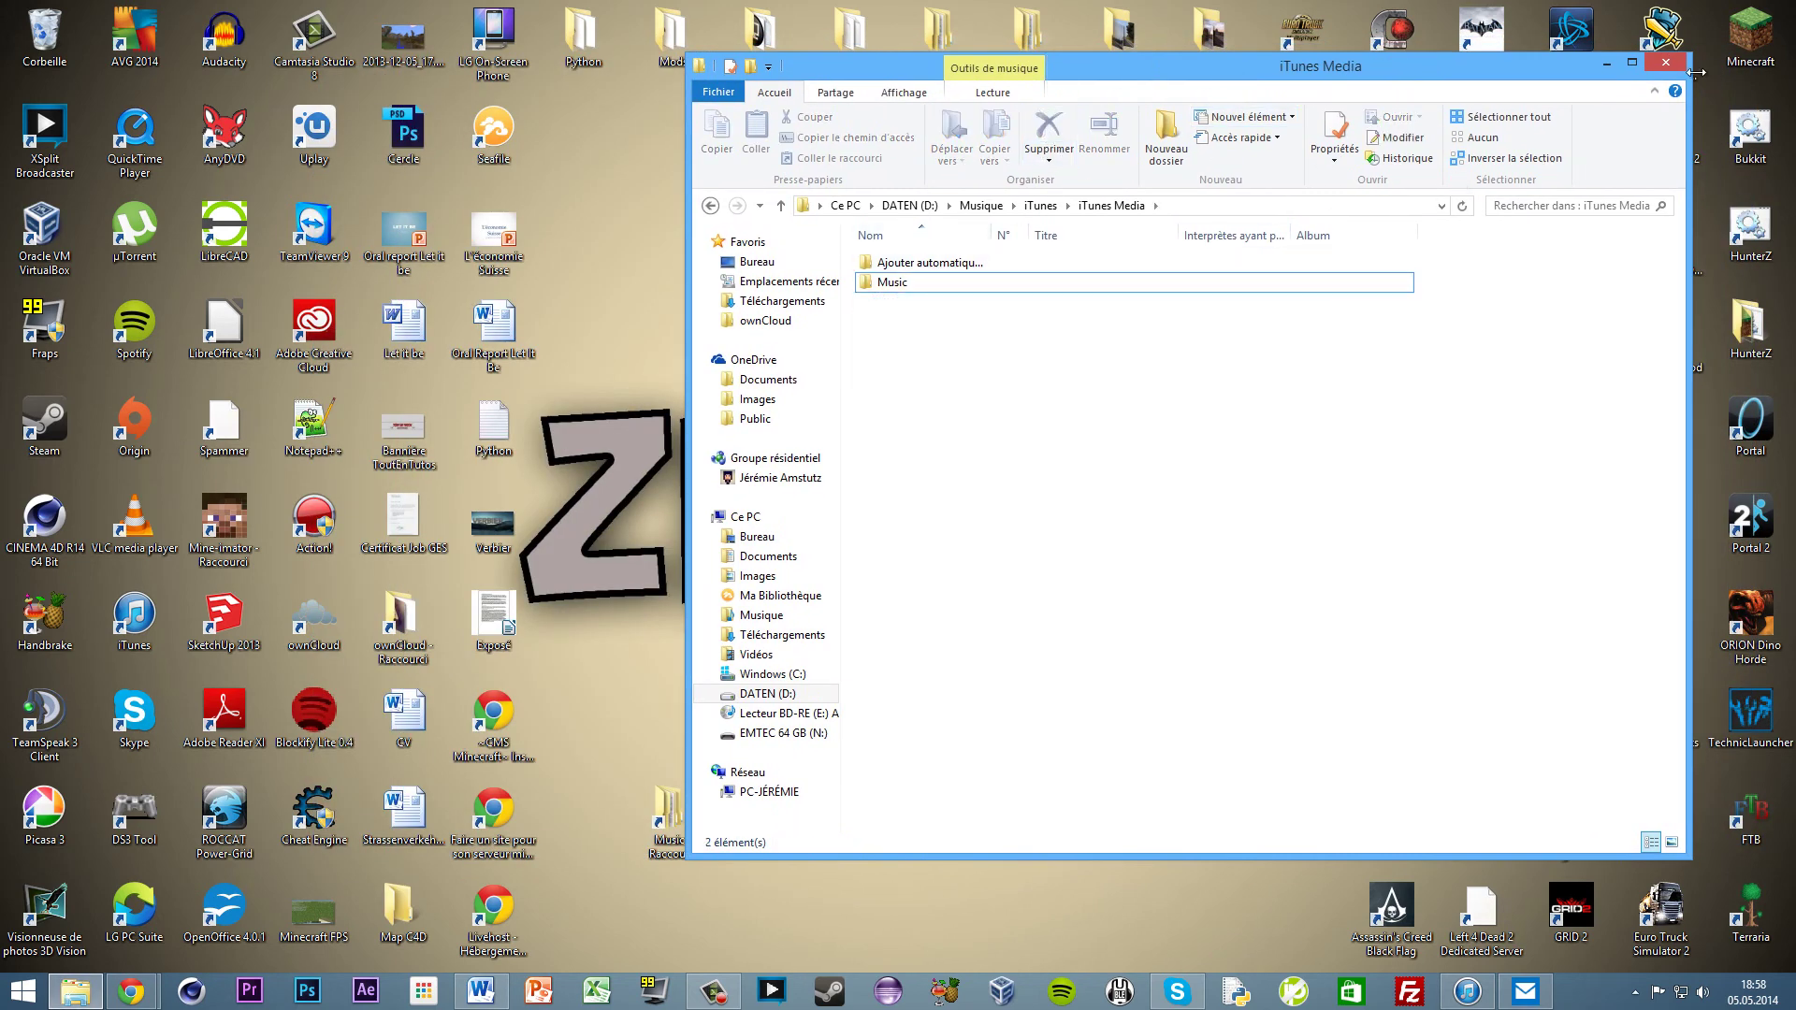
pyautogui.click(1662, 64)
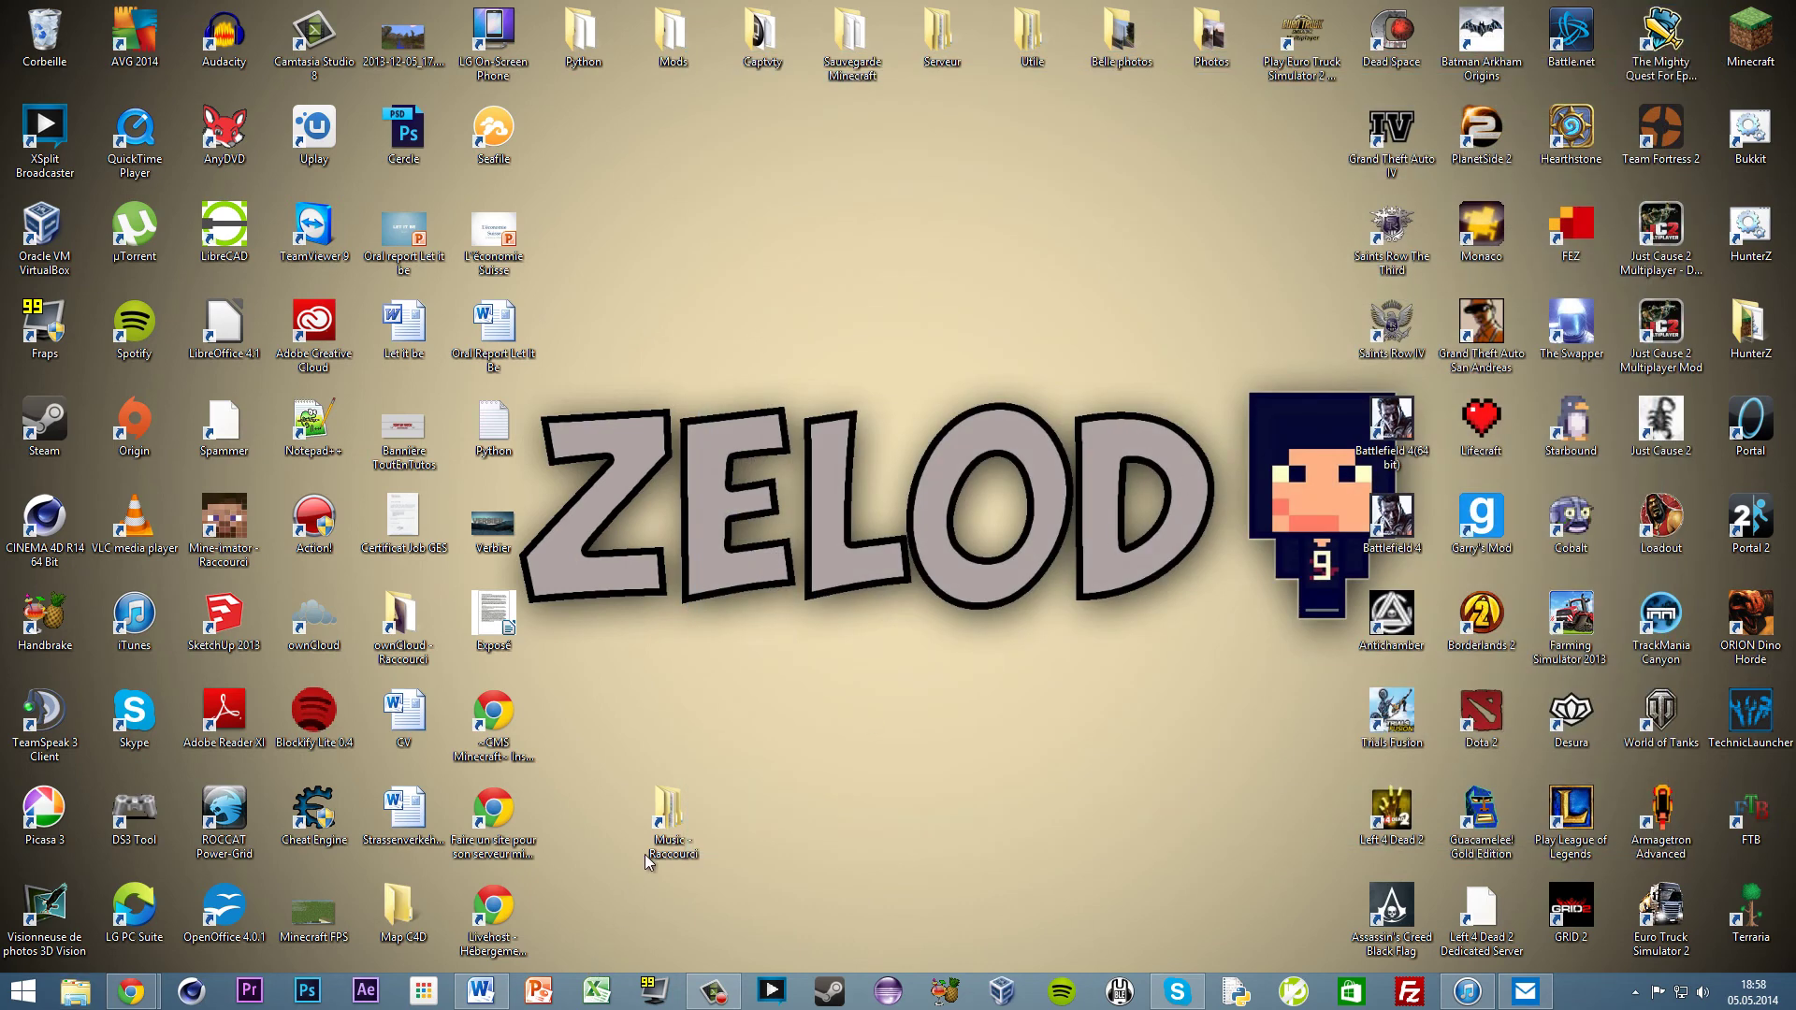
# - Rename the desktop shortcut as Music and move it directly below the Python folder
pyautogui.click(691, 851)
pyautogui.click(691, 851)
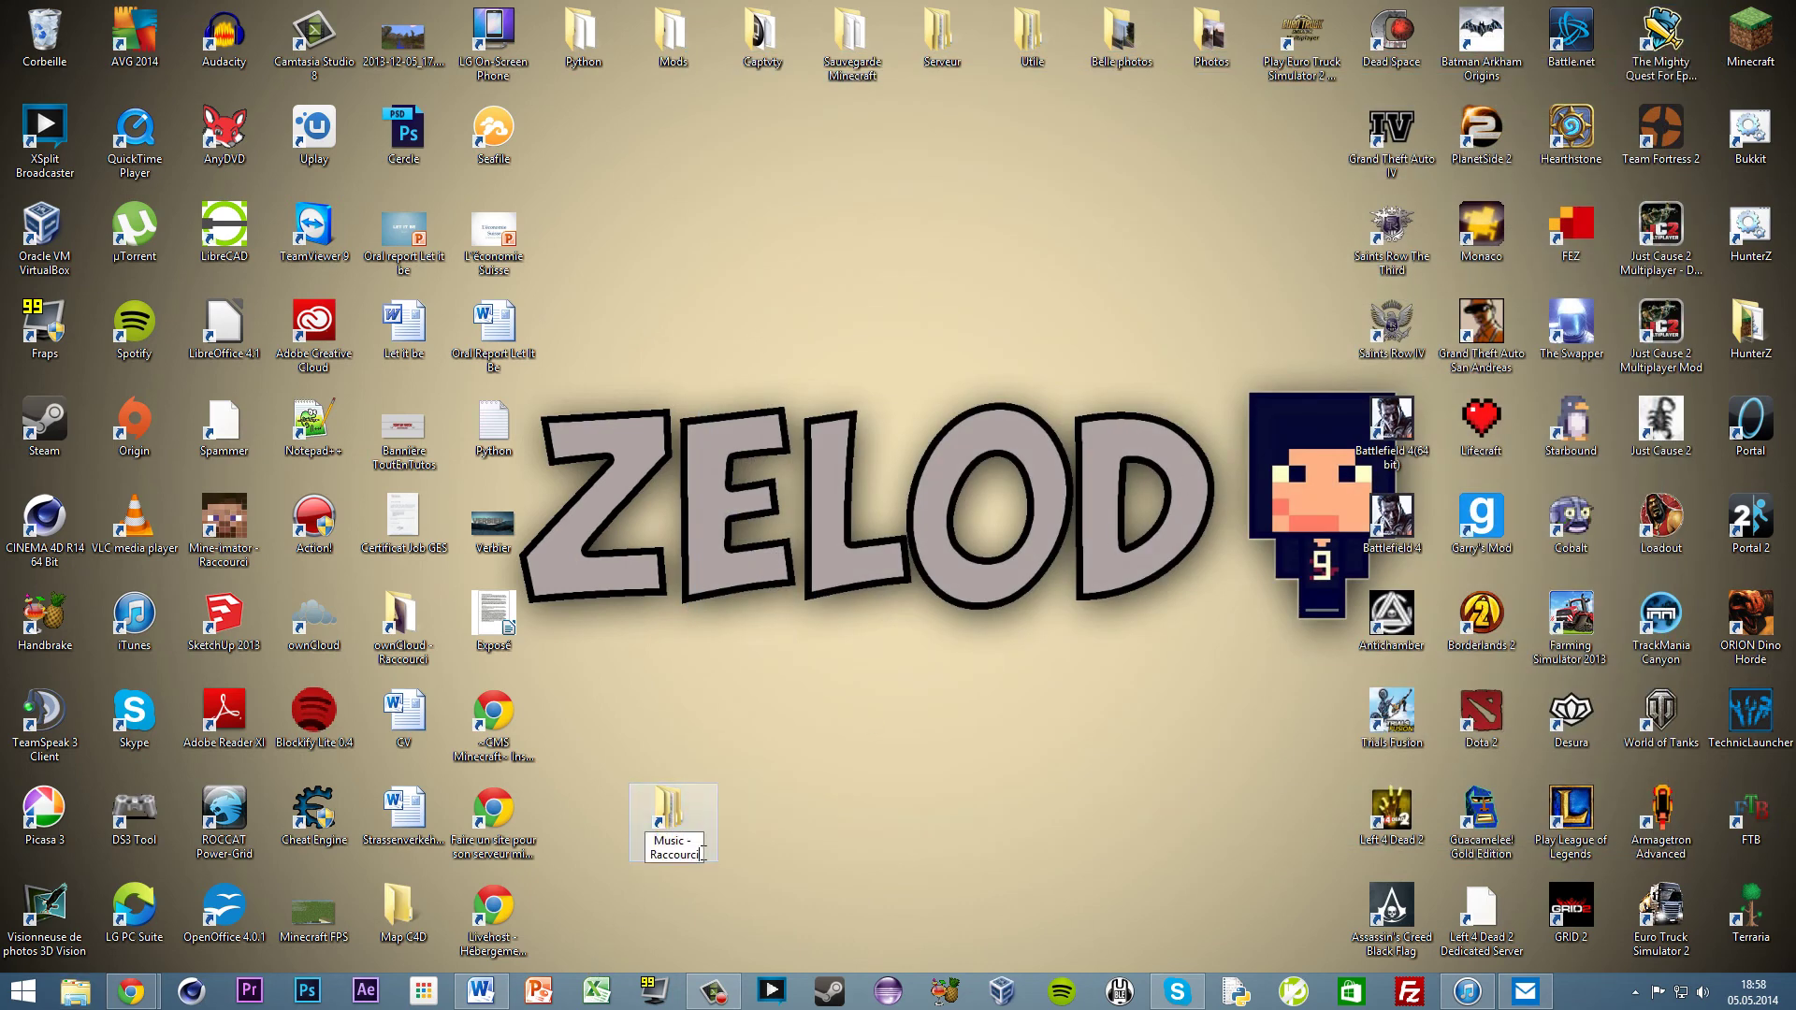
pyautogui.moveTo(700, 855); pyautogui.dragTo(603, 178)
pyautogui.press('BackSpace')
pyautogui.press('Return')
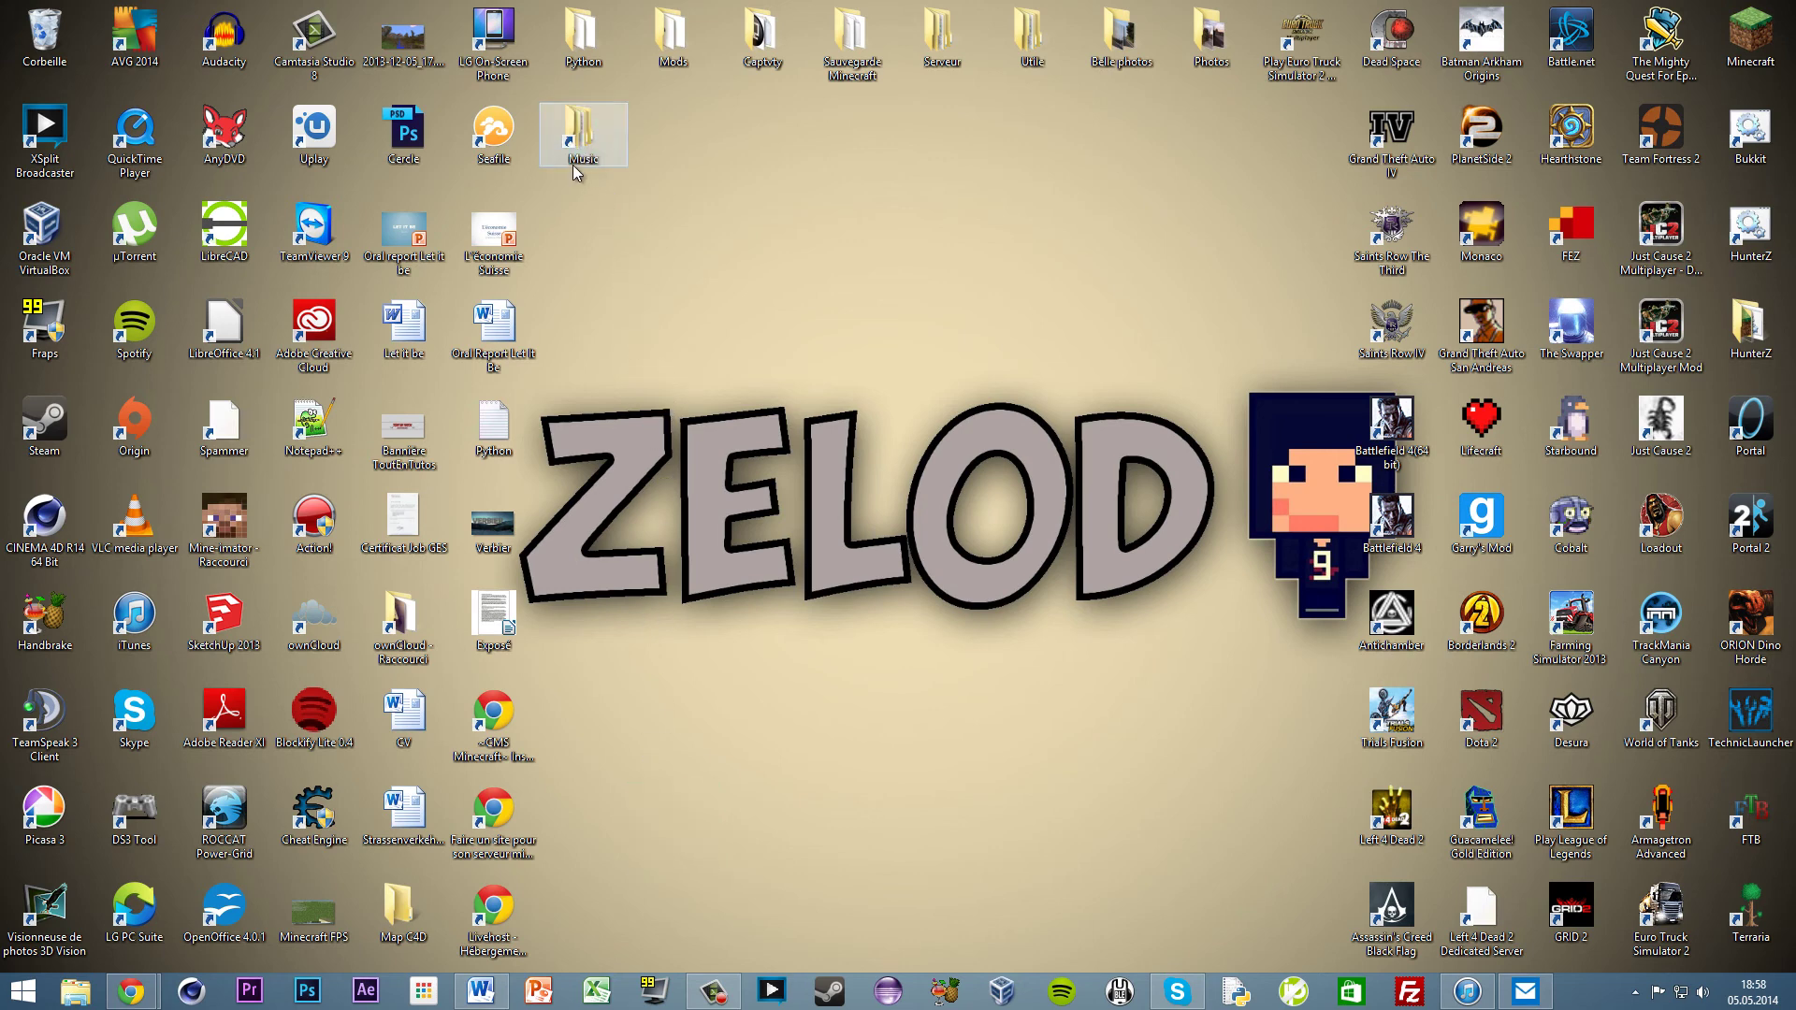
# - Open the Music shortcut in a maximized window and browse through Indila to the Mini World album folder
pyautogui.doubleClick(582, 160)
pyautogui.moveTo(1060, 8); pyautogui.dragTo(1060, 3)
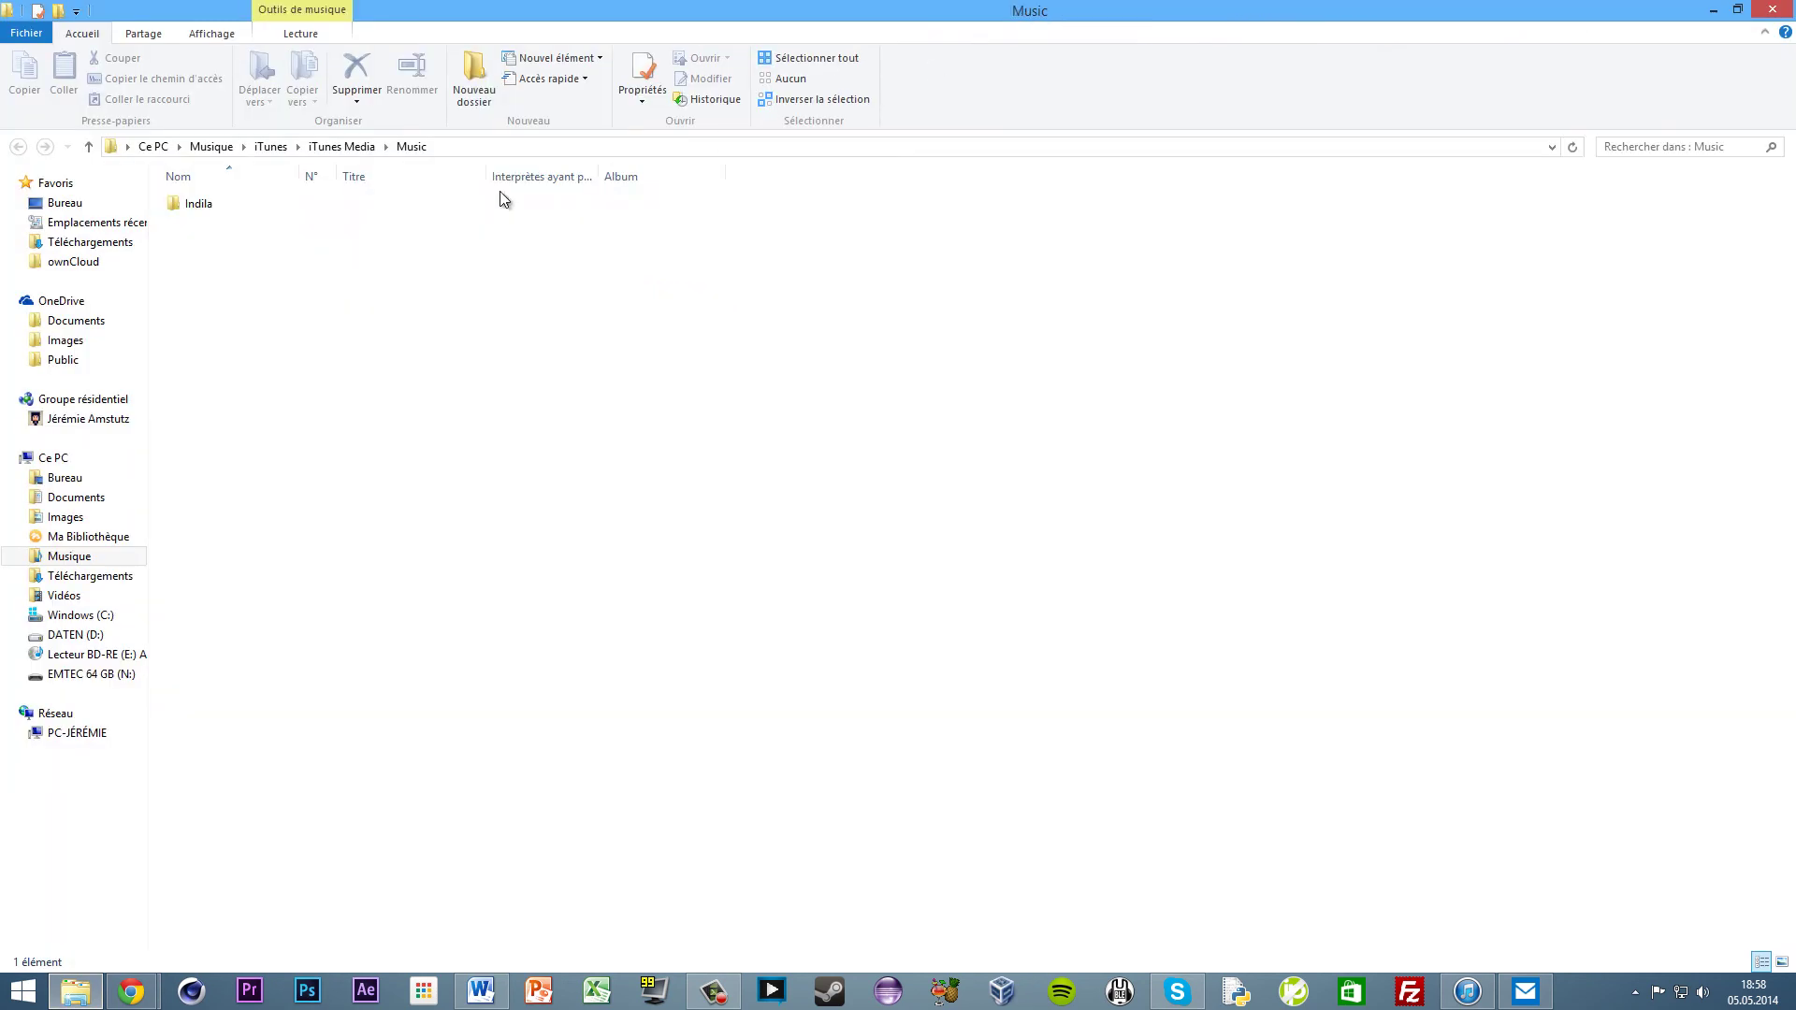
pyautogui.doubleClick(383, 199)
pyautogui.click(383, 198)
pyautogui.doubleClick(384, 200)
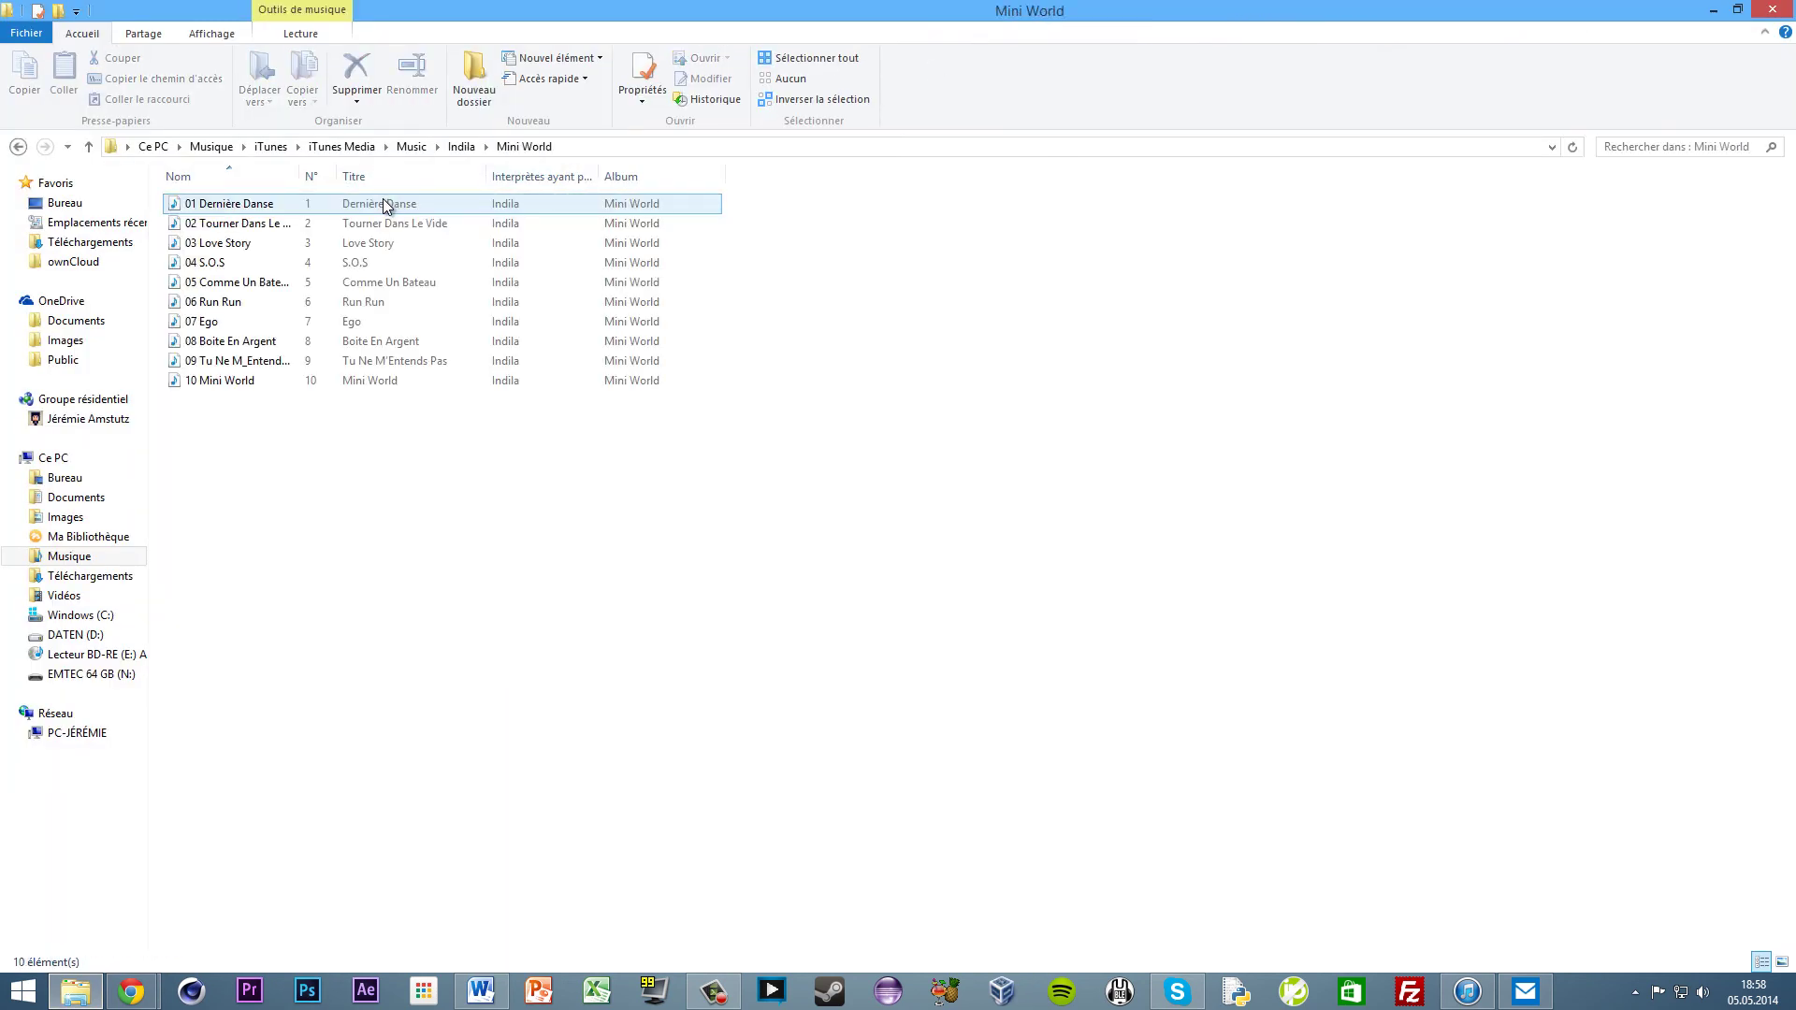
pyautogui.moveTo(339, 484); pyautogui.dragTo(353, 198)
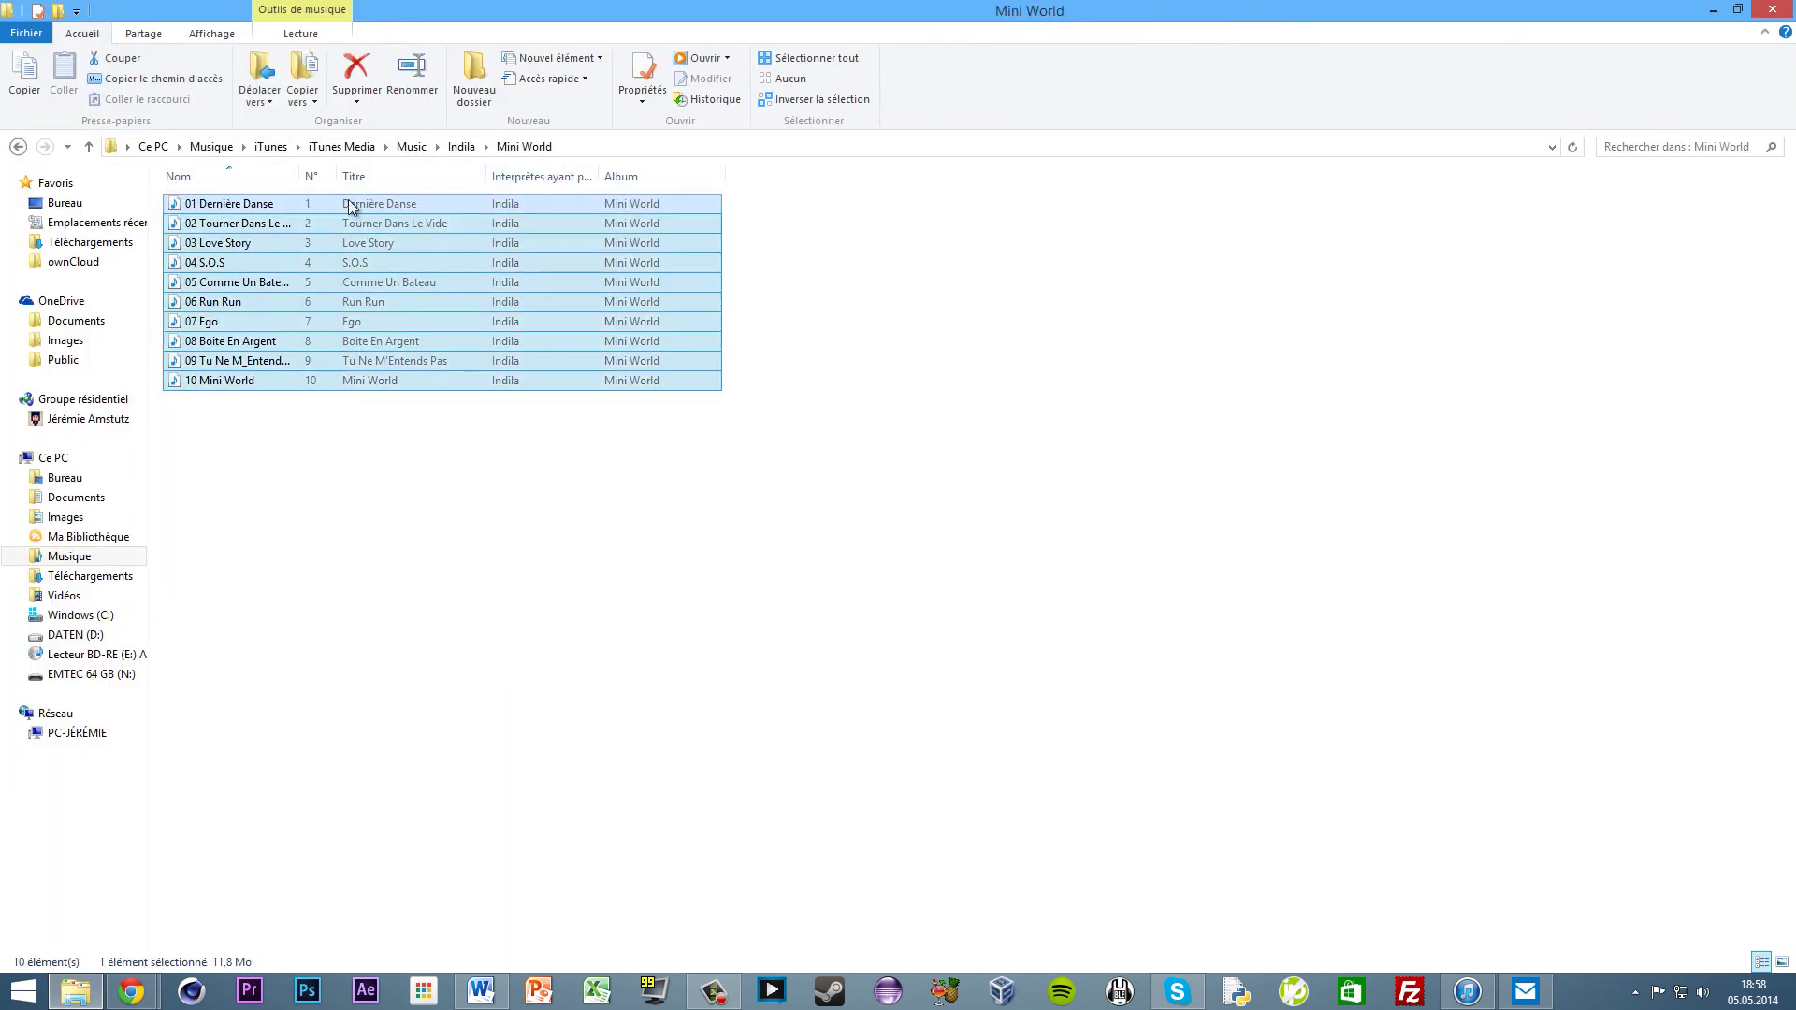
pyautogui.click(429, 470)
pyautogui.moveTo(478, 402); pyautogui.dragTo(438, 140)
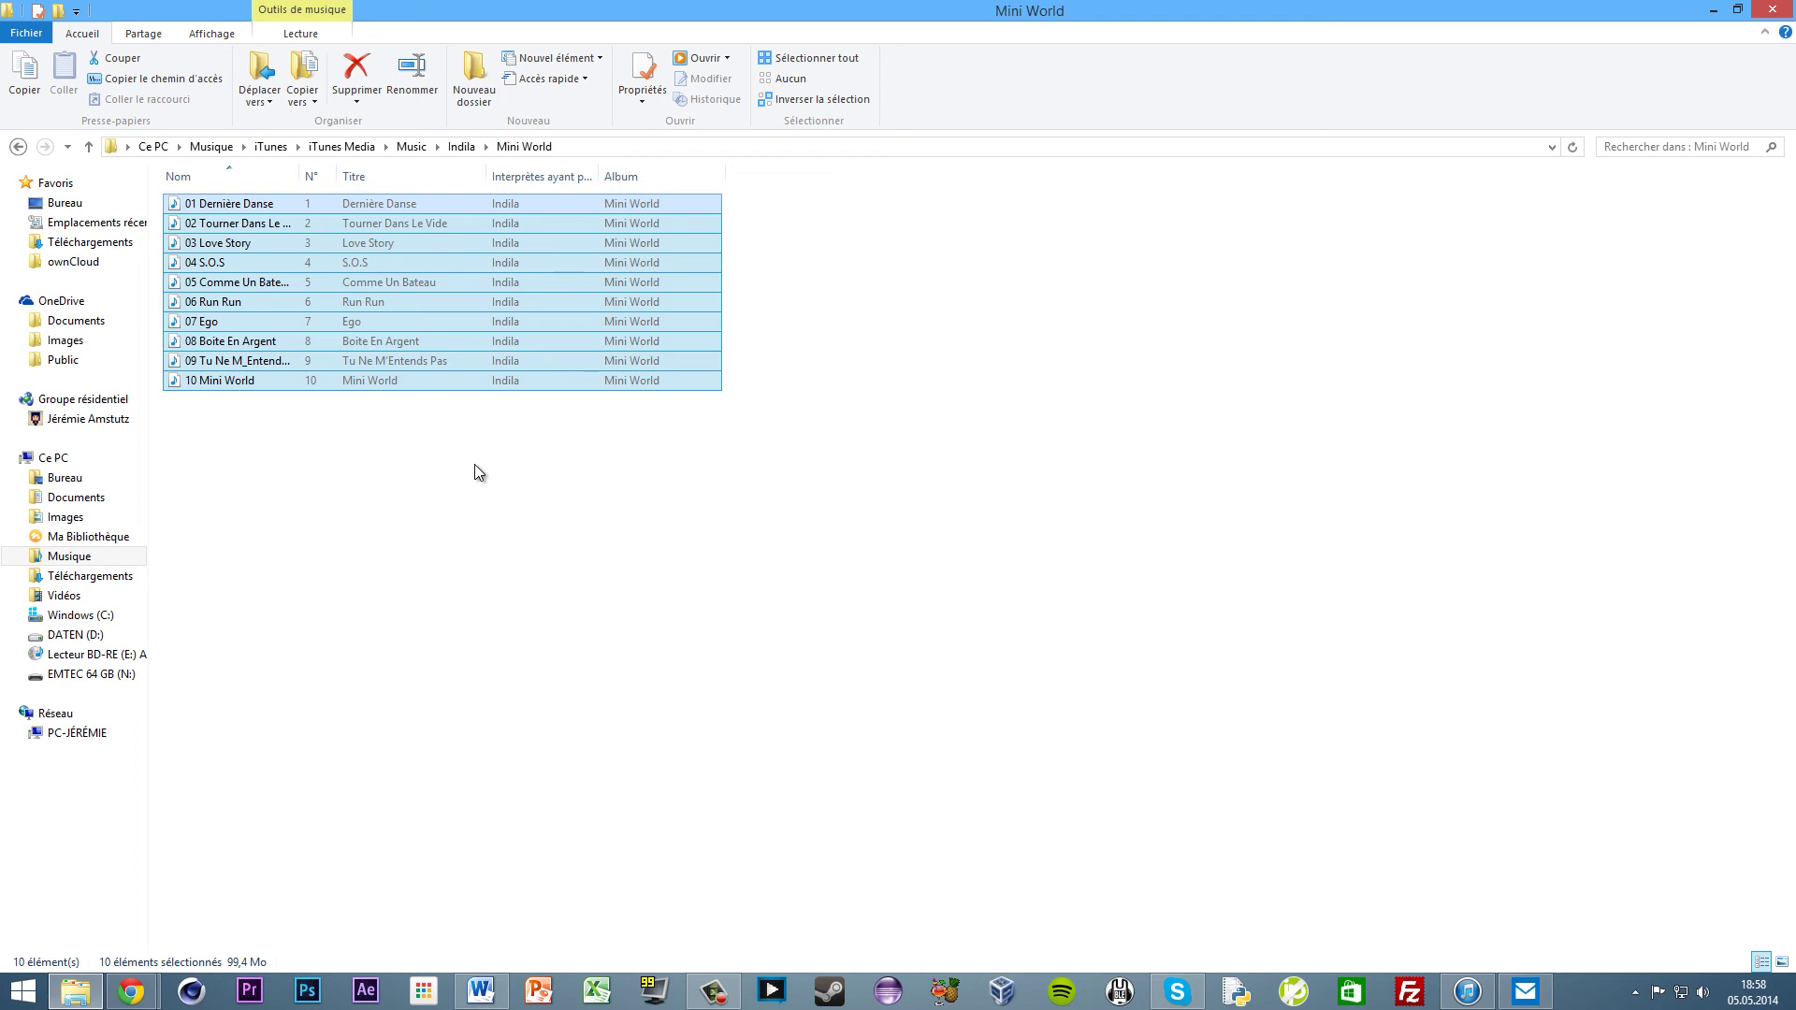
pyautogui.click(475, 468)
pyautogui.moveTo(456, 421); pyautogui.dragTo(417, 189)
pyautogui.click(485, 451)
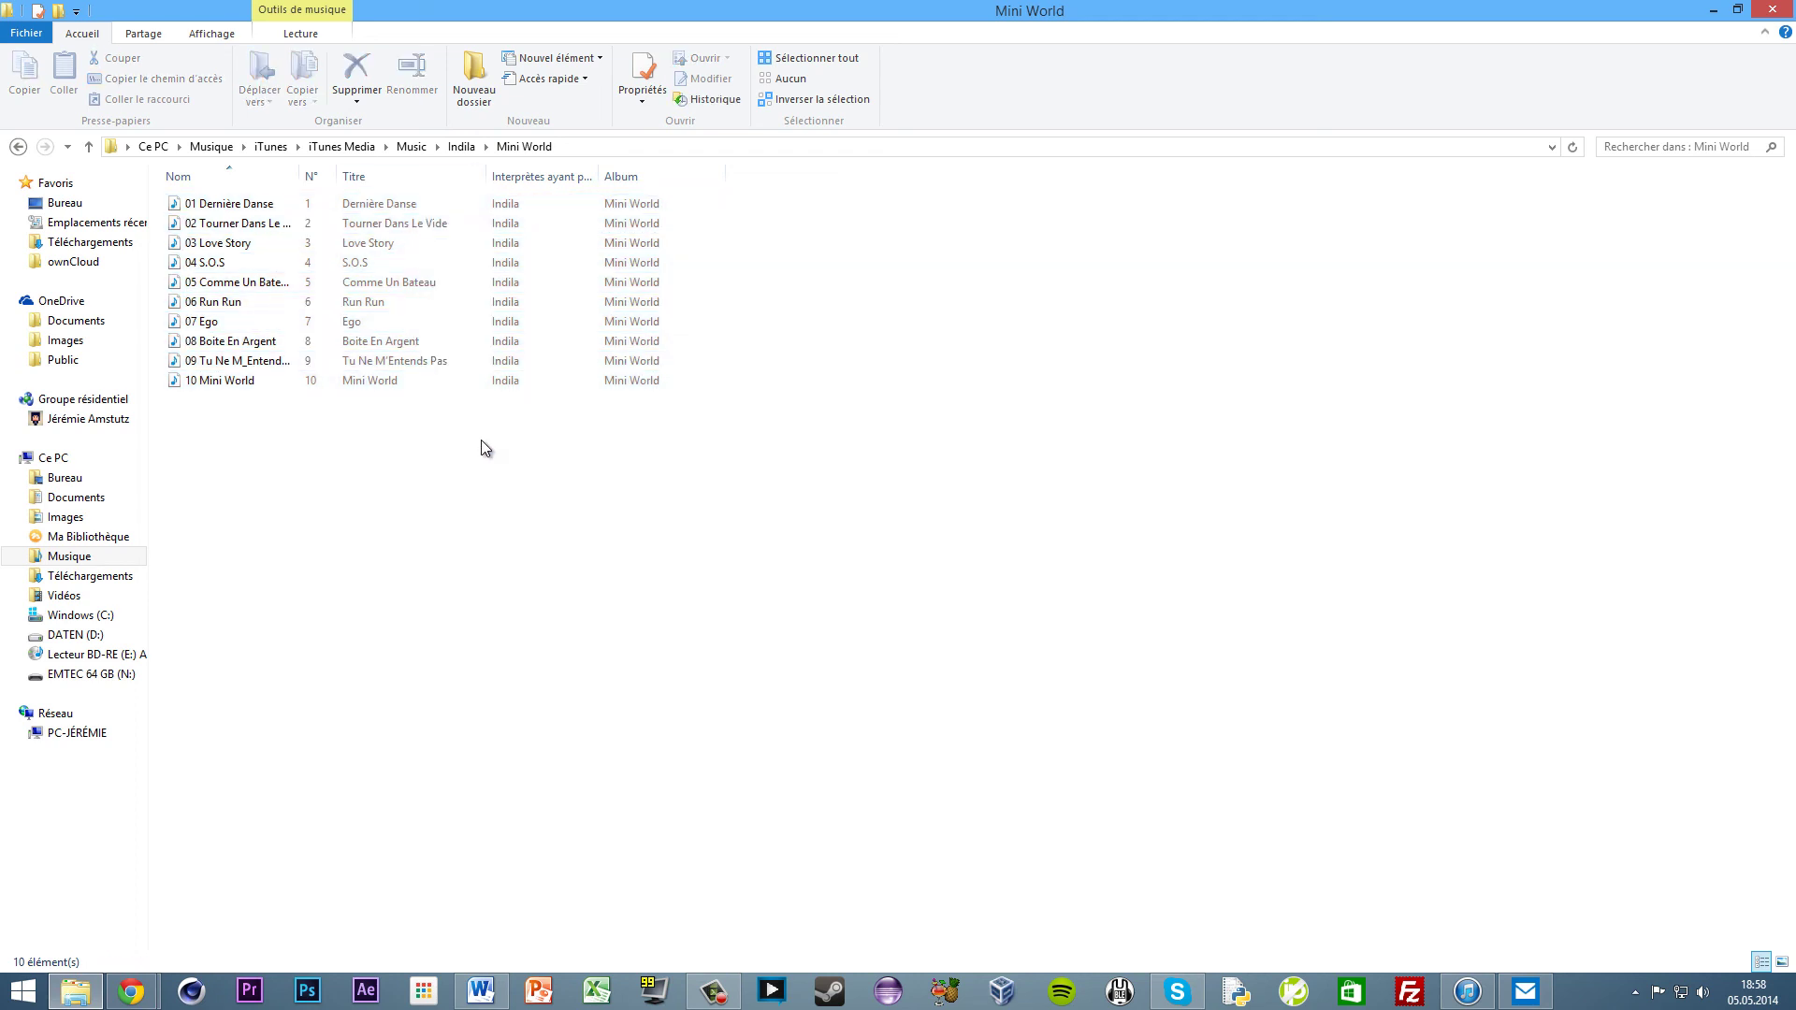